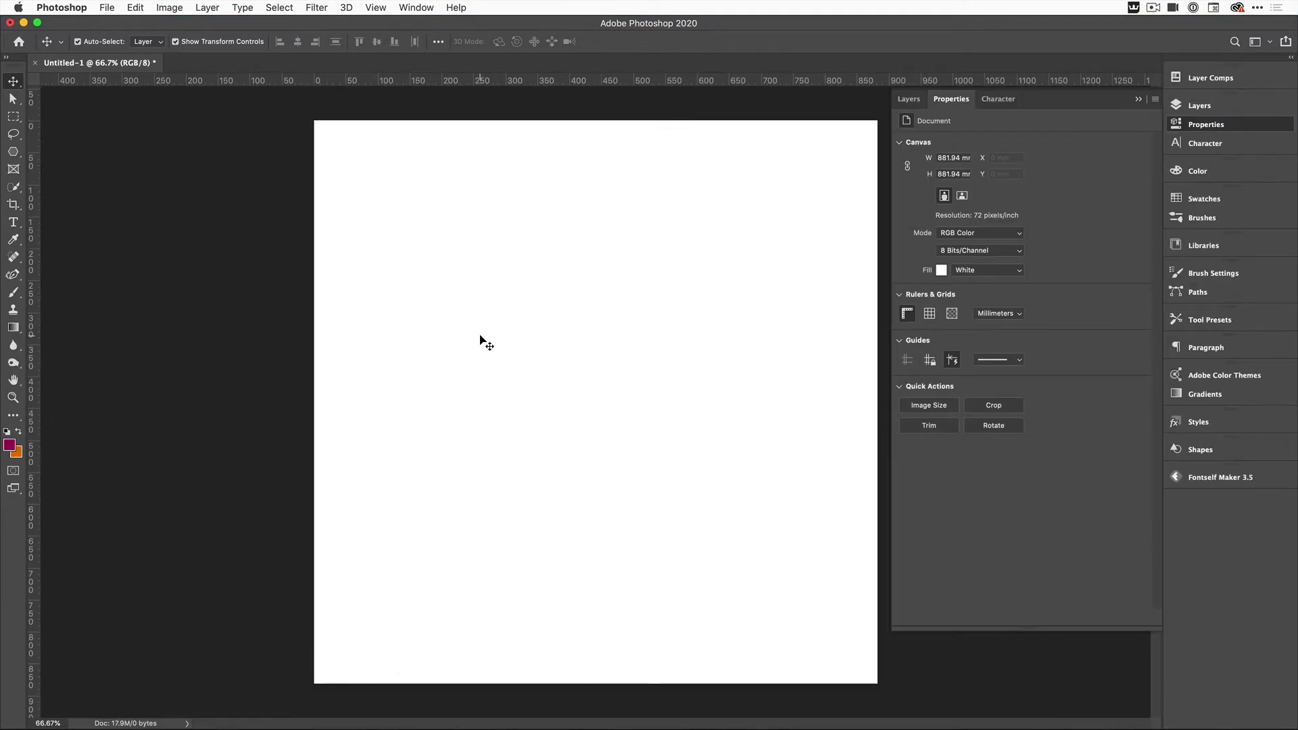
Create a three-sided polygon shape 600 px wide and 600 px high near the centre of the canvas.
left_click(15, 154)
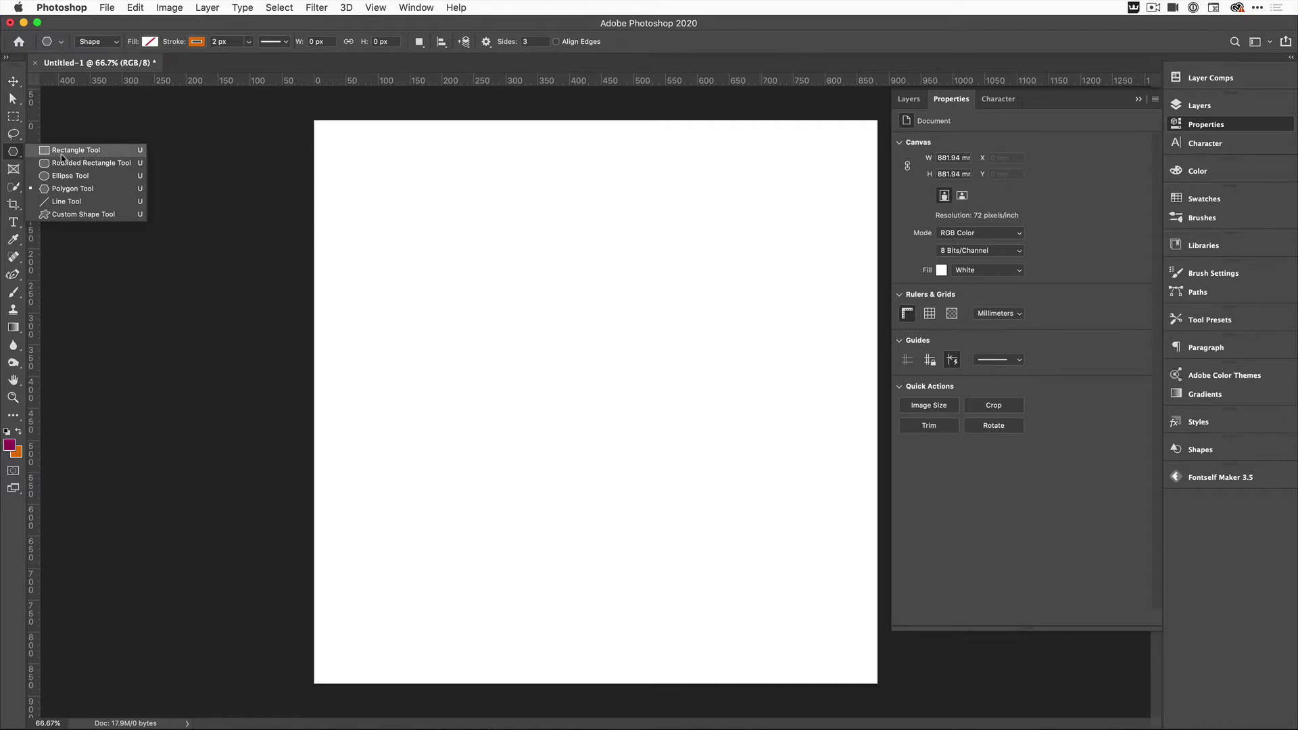
left_click(51, 191)
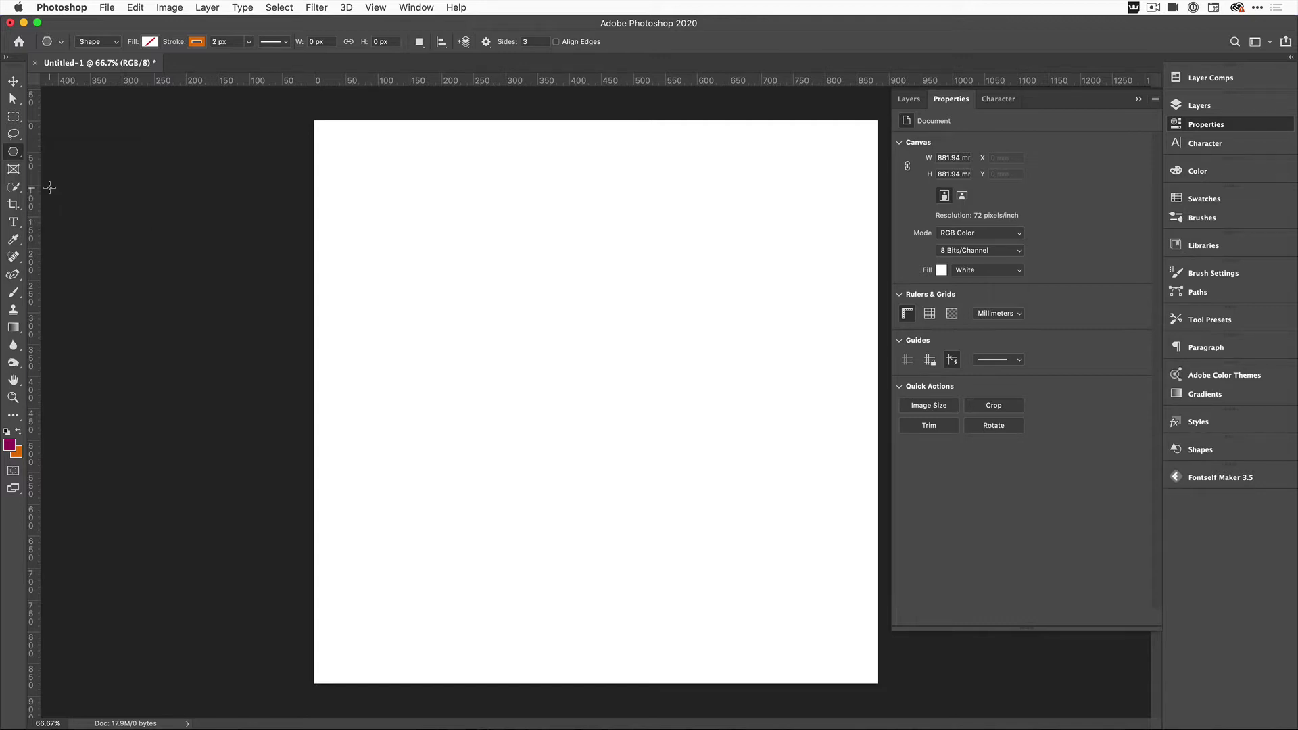
left_click(555, 341)
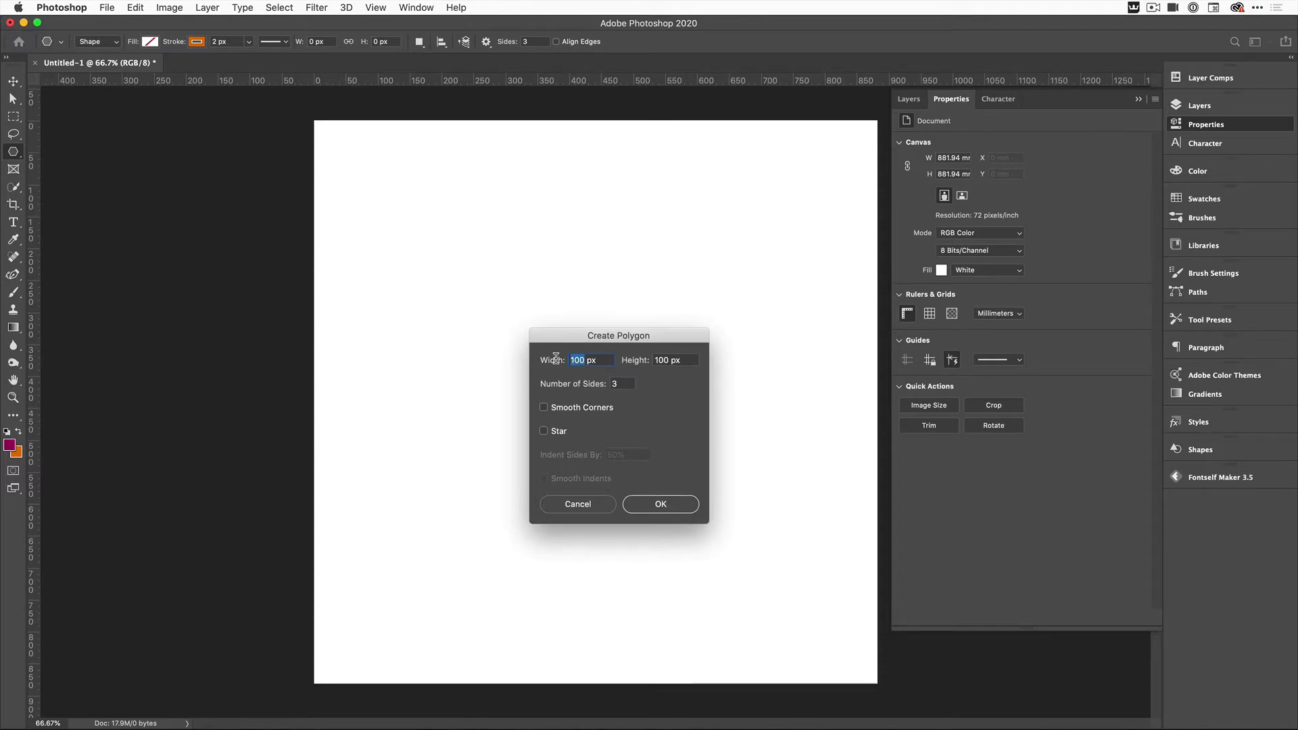
type("600")
left_click_drag(671, 361, 629, 362)
type("600")
left_click(661, 510)
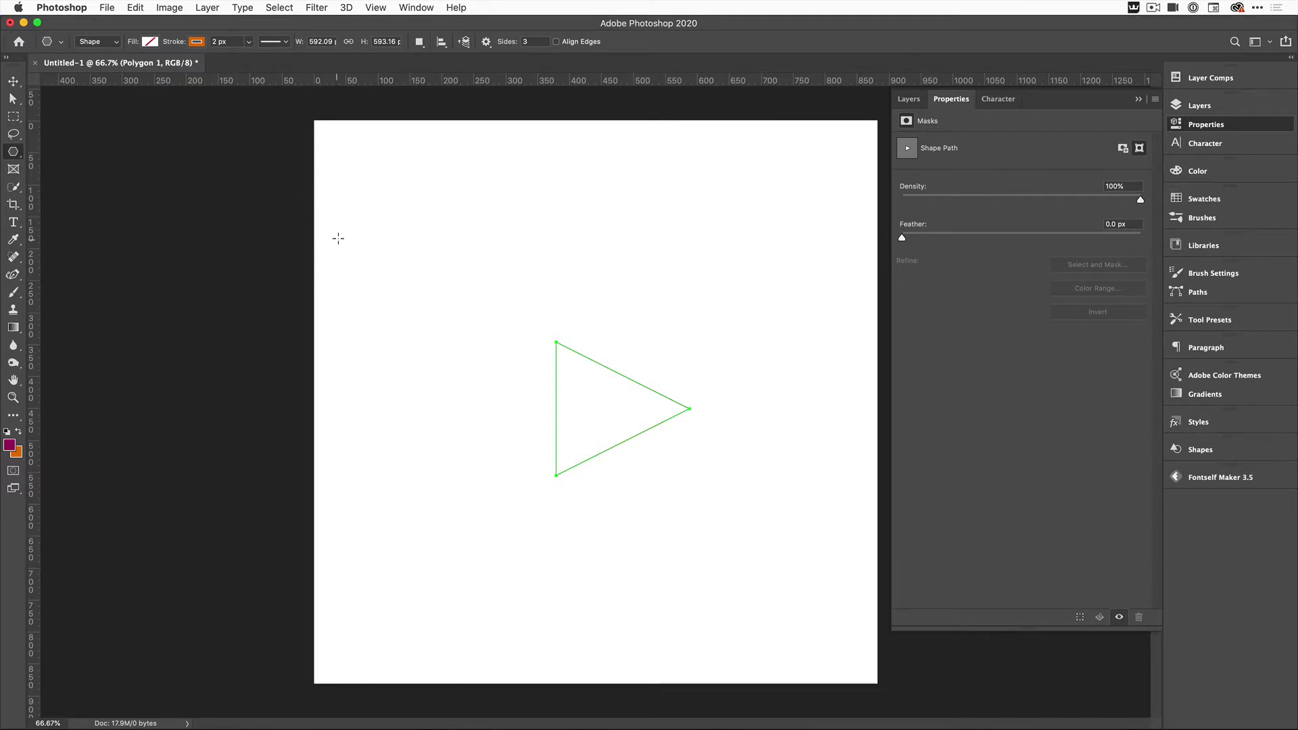
Thicken the triangle's stroke to about 14.69 px and rotate the shape 90 degrees counterclockwise so its apex points up.
left_click(249, 41)
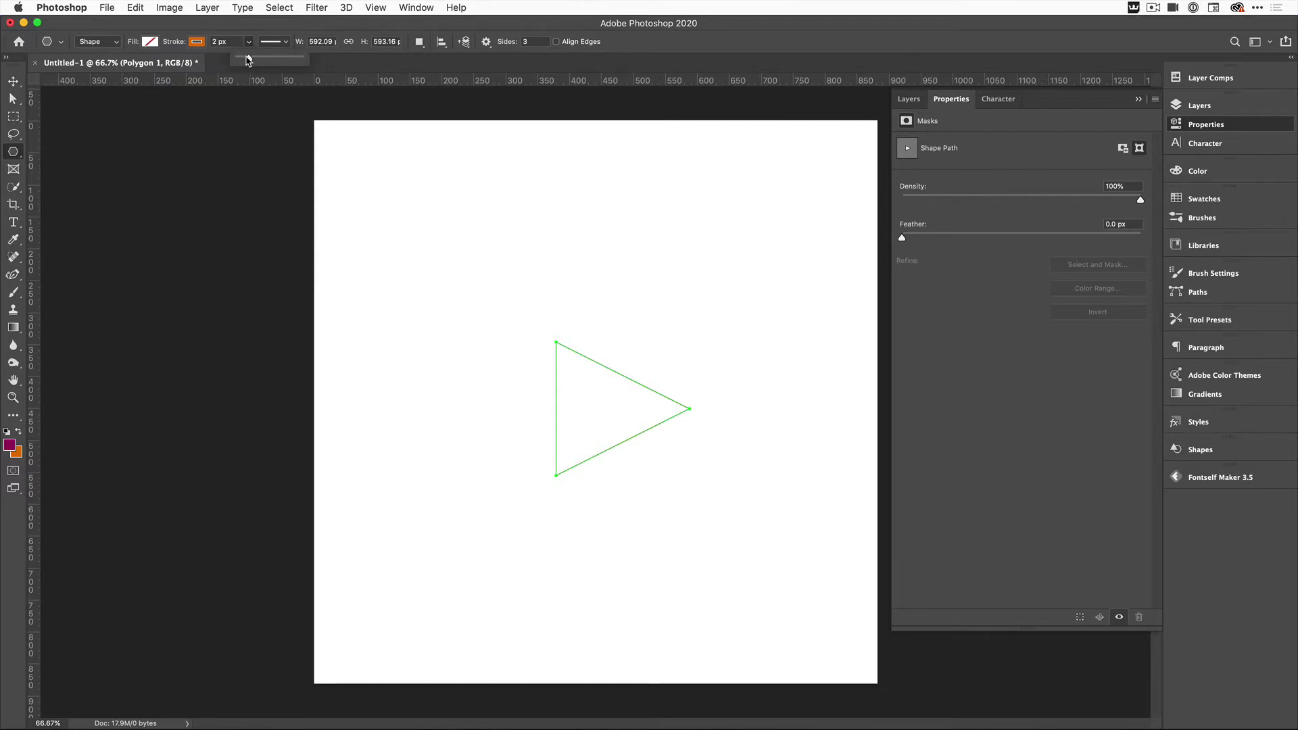
left_click_drag(248, 59, 264, 61)
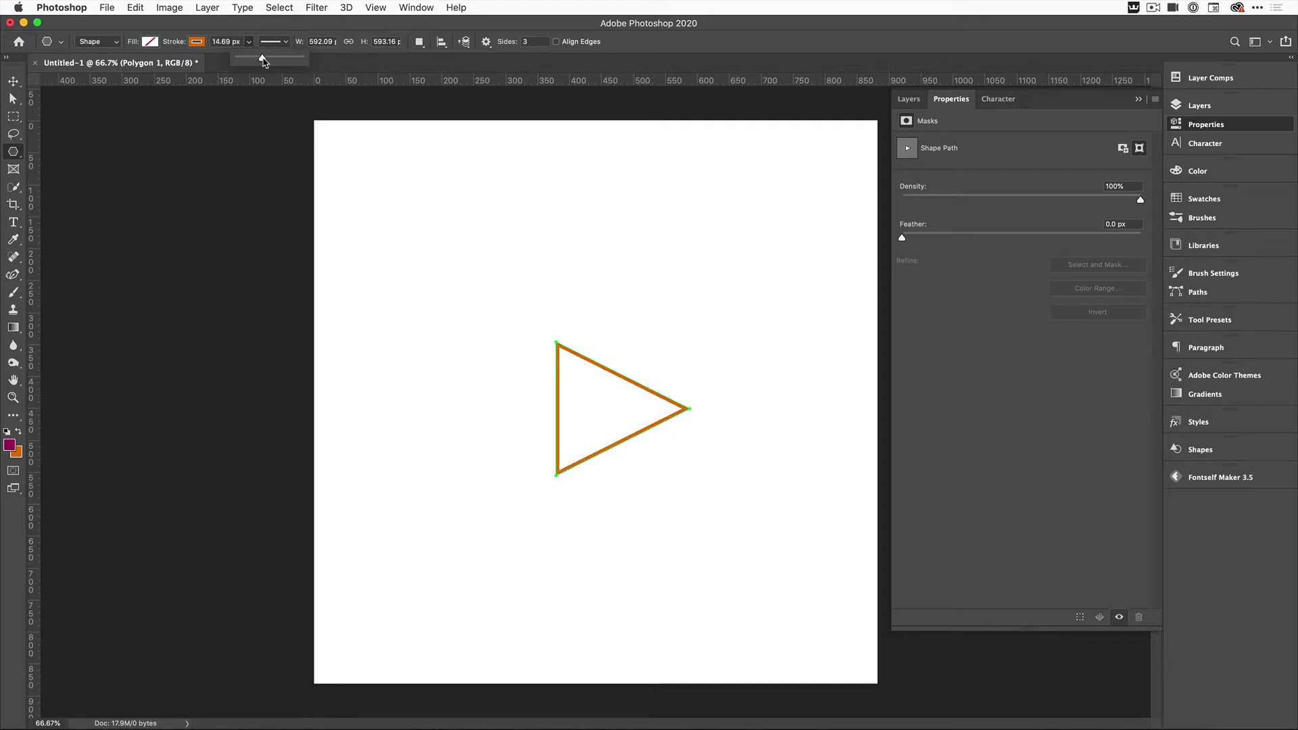
left_click(13, 81)
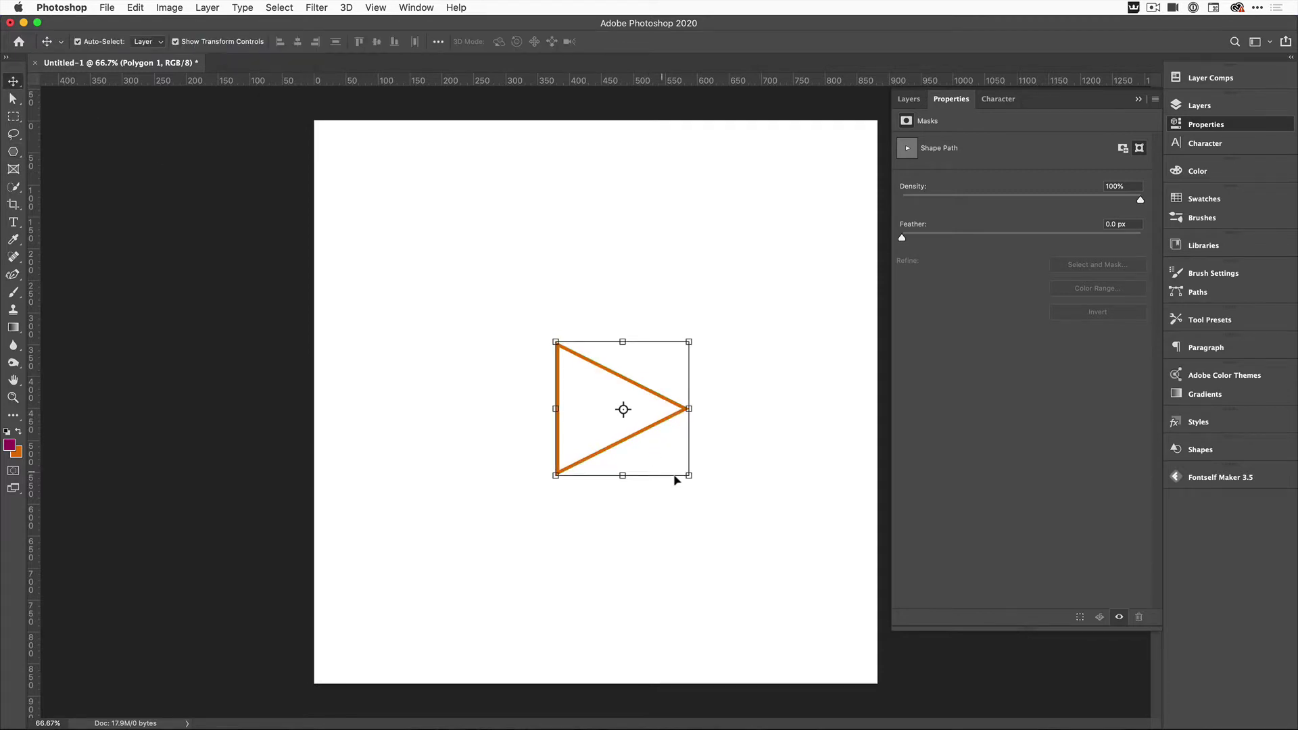
left_click_drag(699, 485, 683, 367)
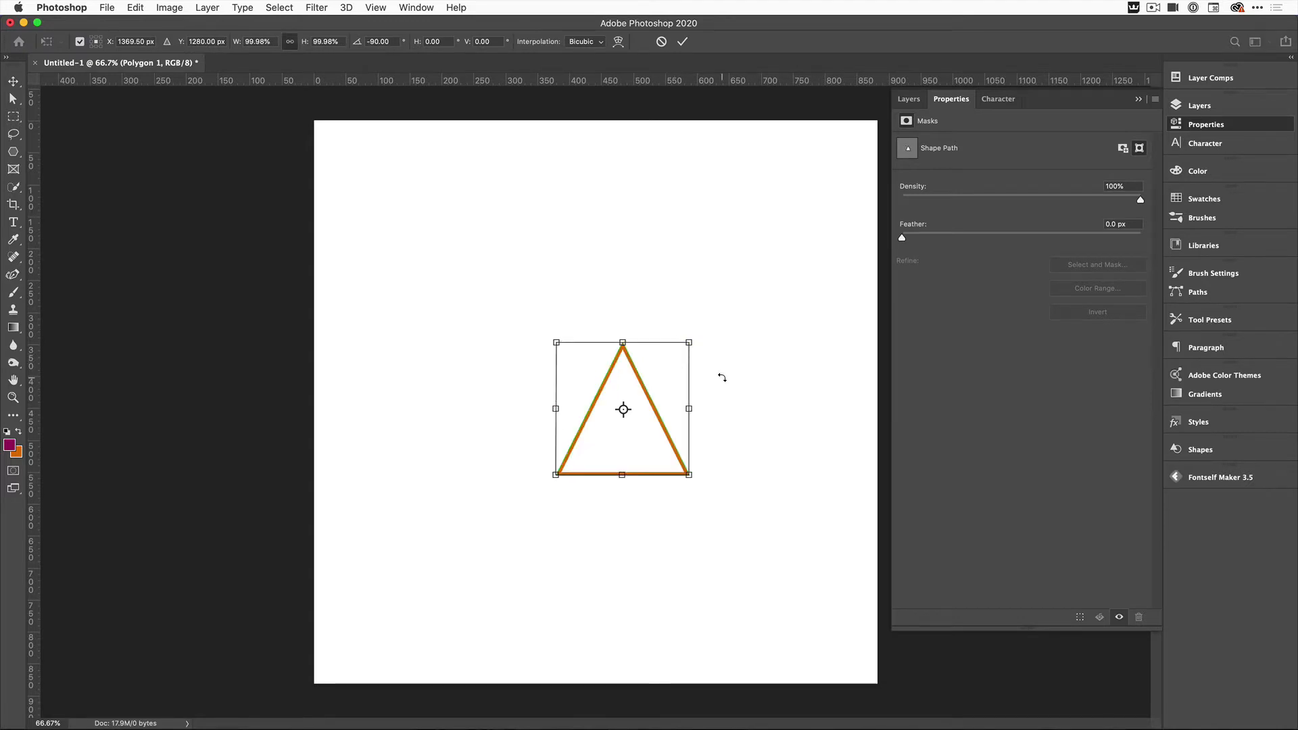
key("Return")
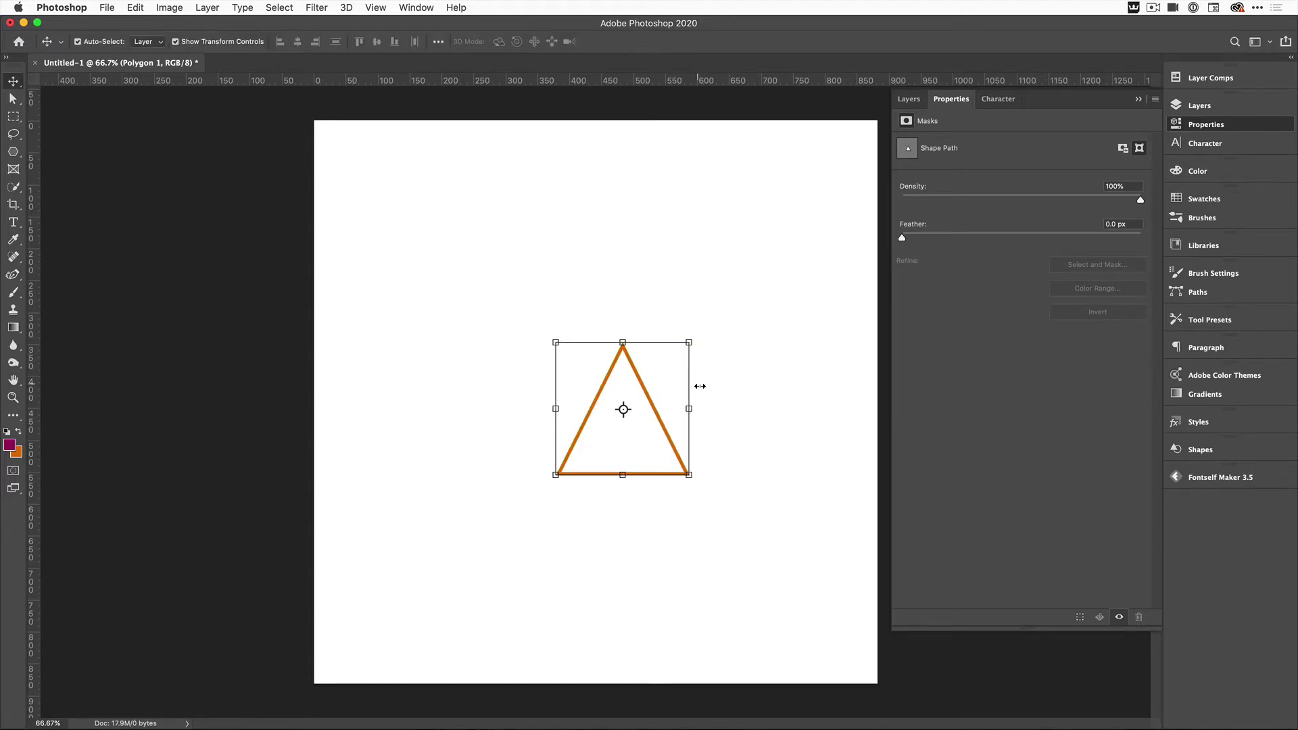
left_click(712, 399)
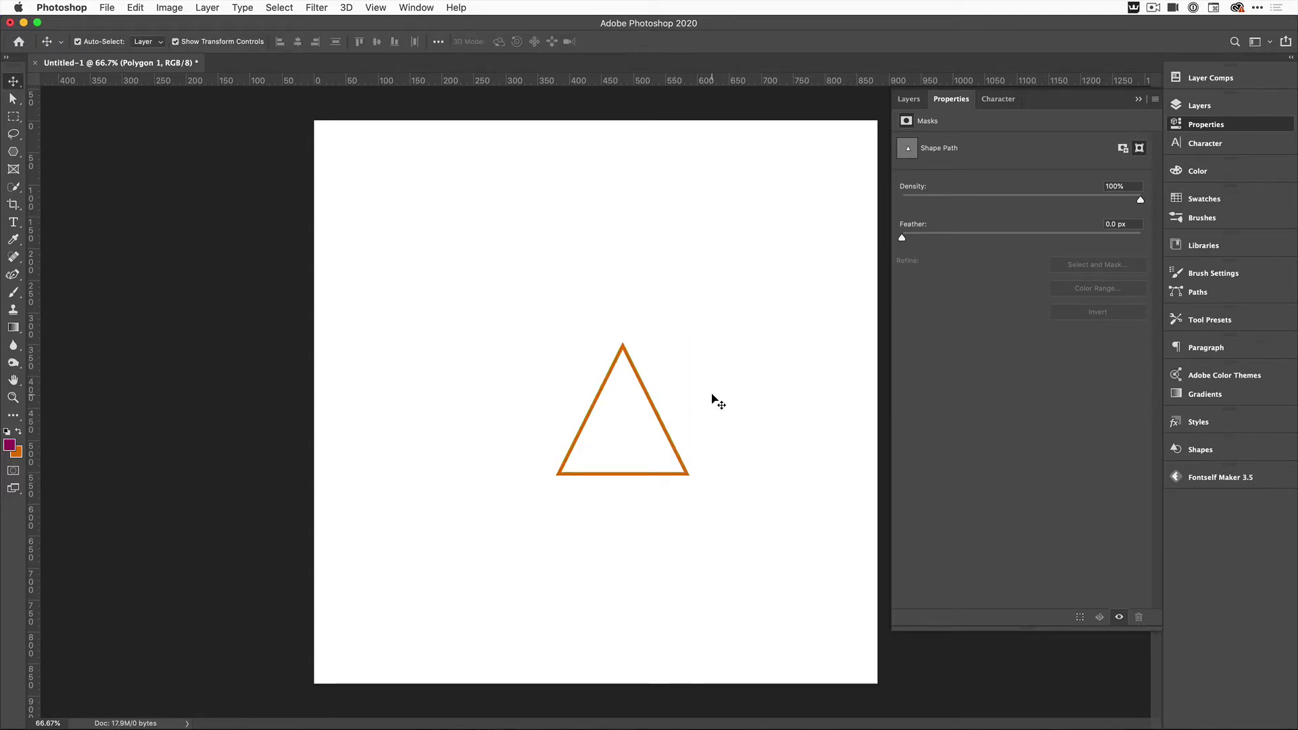
left_click(649, 397)
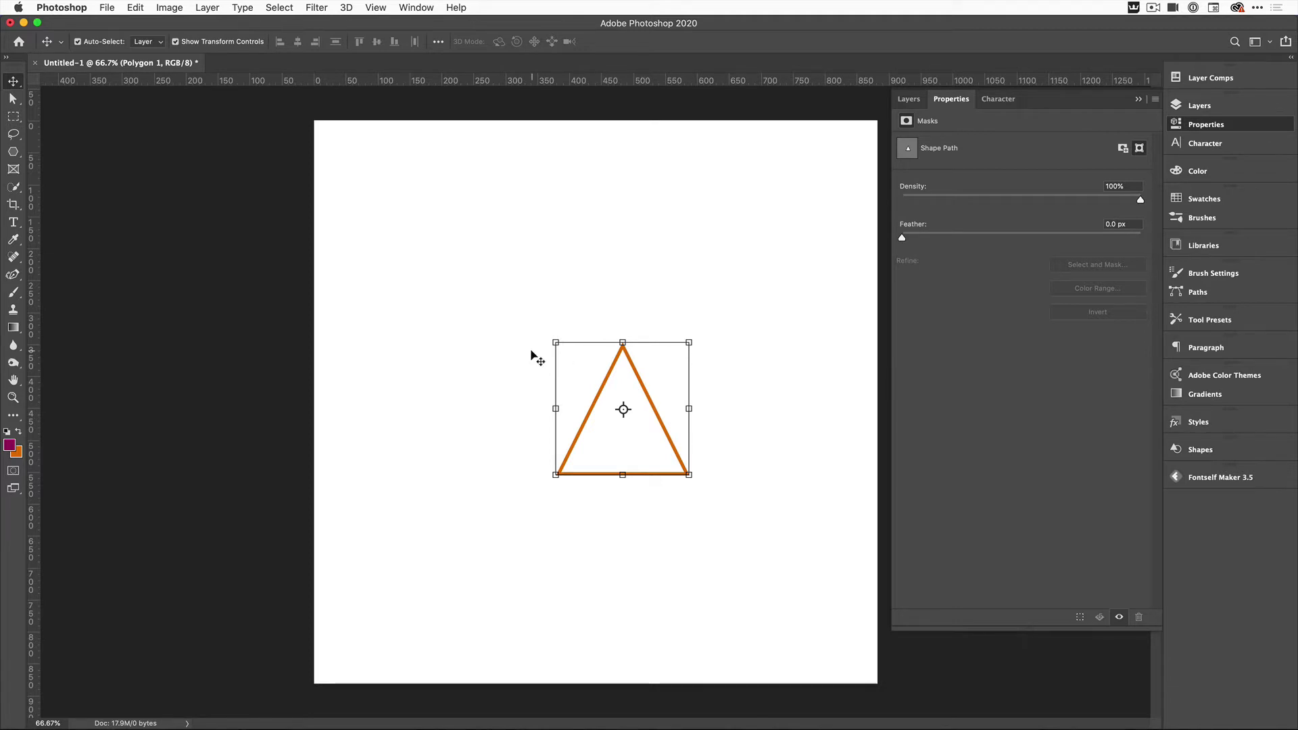
left_click(508, 350)
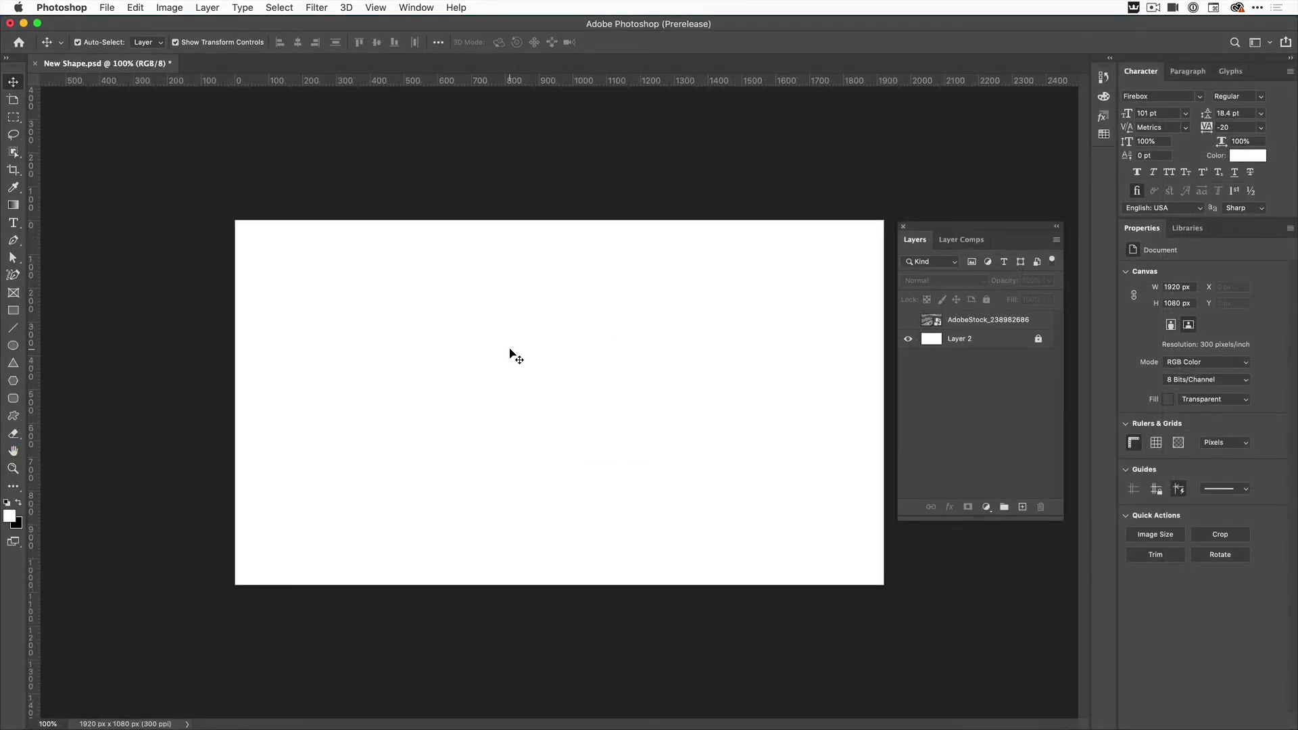
Draw an equilateral triangle from its centre with the Triangle tool, about 677 px wide and 587 px high.
left_click(13, 365)
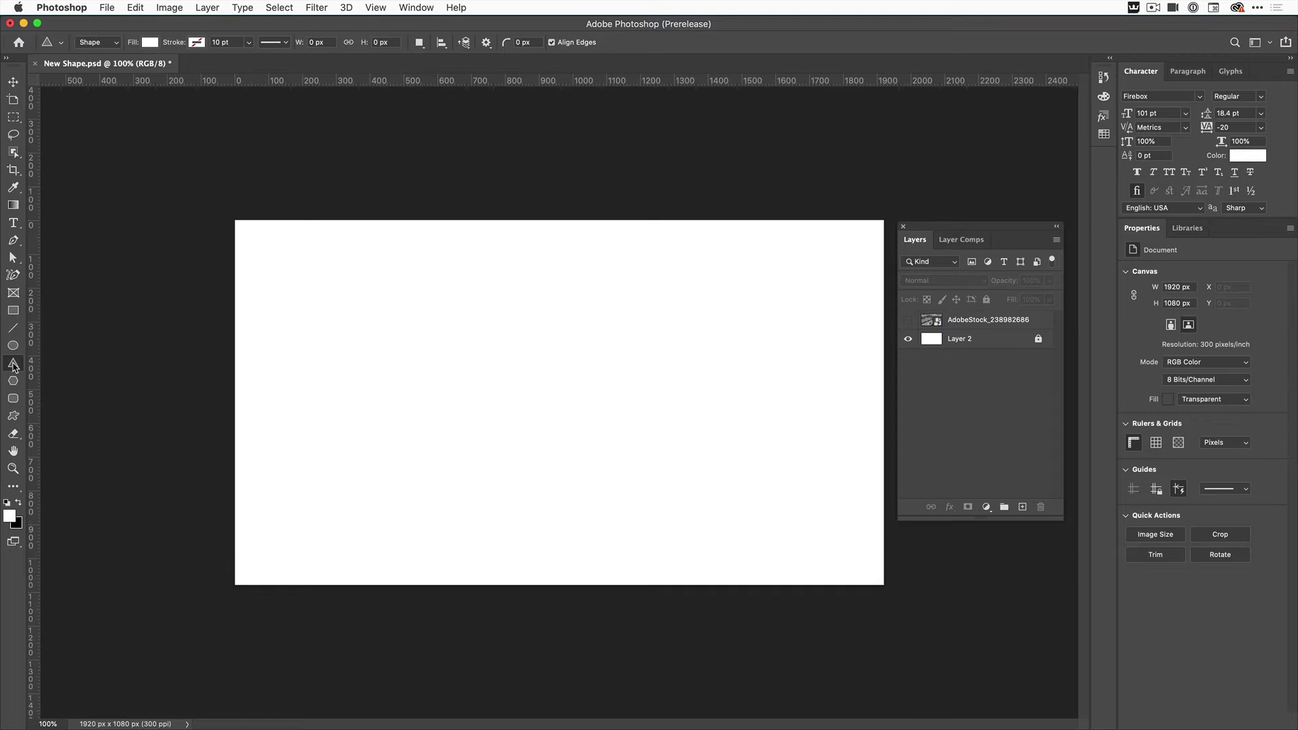
left_click(486, 42)
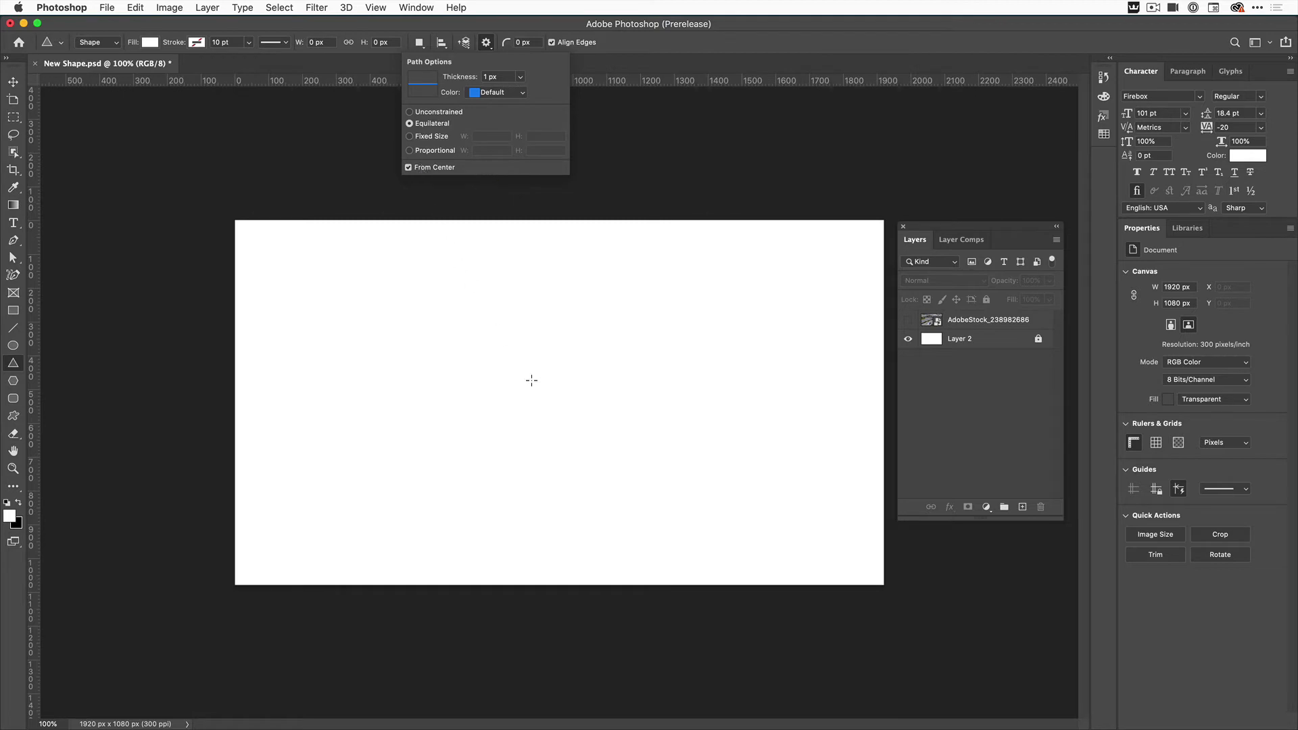
left_click_drag(544, 401, 676, 592)
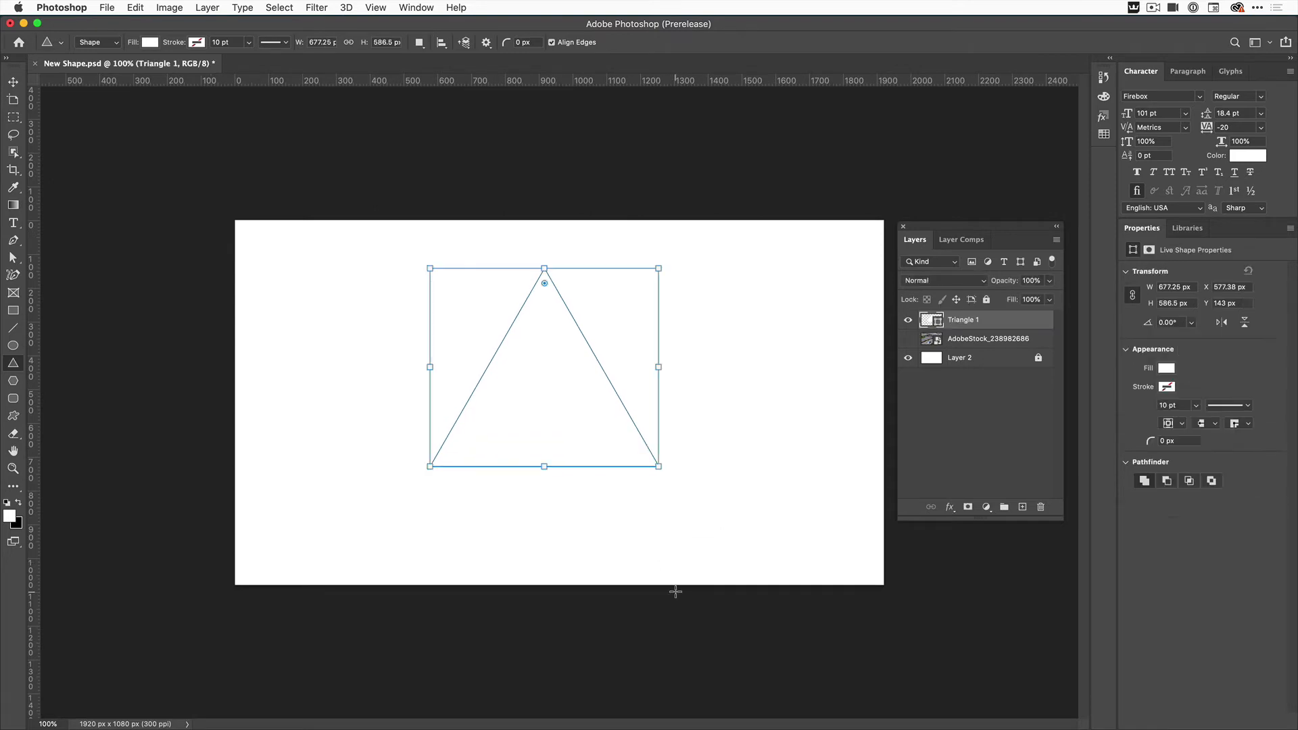
Give the triangle a dark navy stroke from the recently used colors and make its line style solid.
left_click(1165, 388)
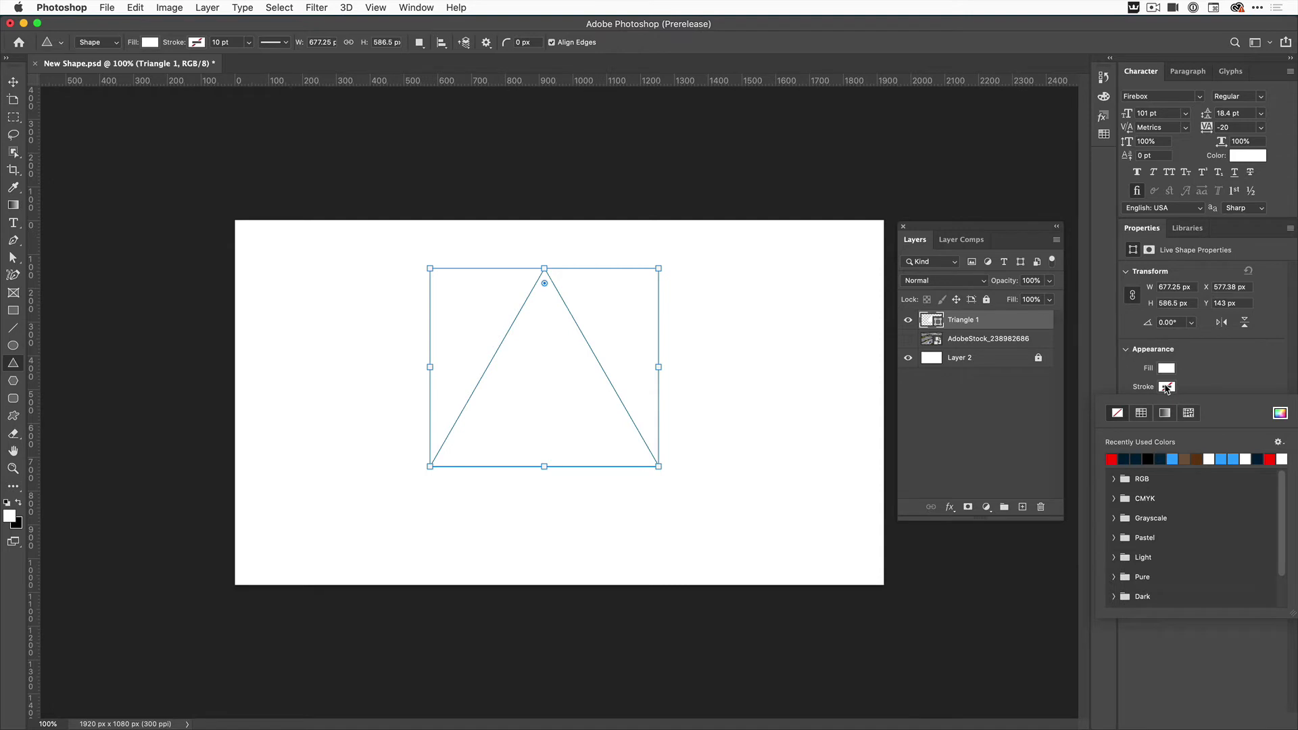
left_click(1160, 459)
left_click(1208, 384)
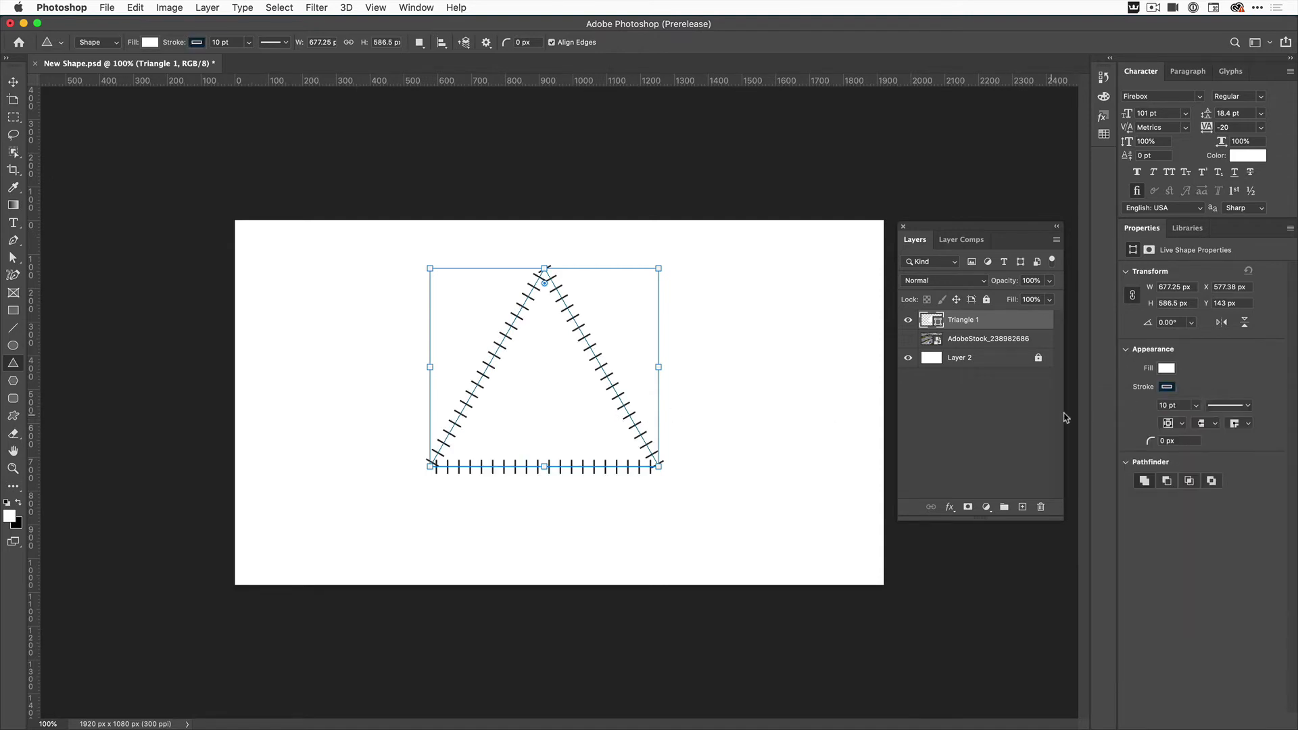
left_click(1229, 406)
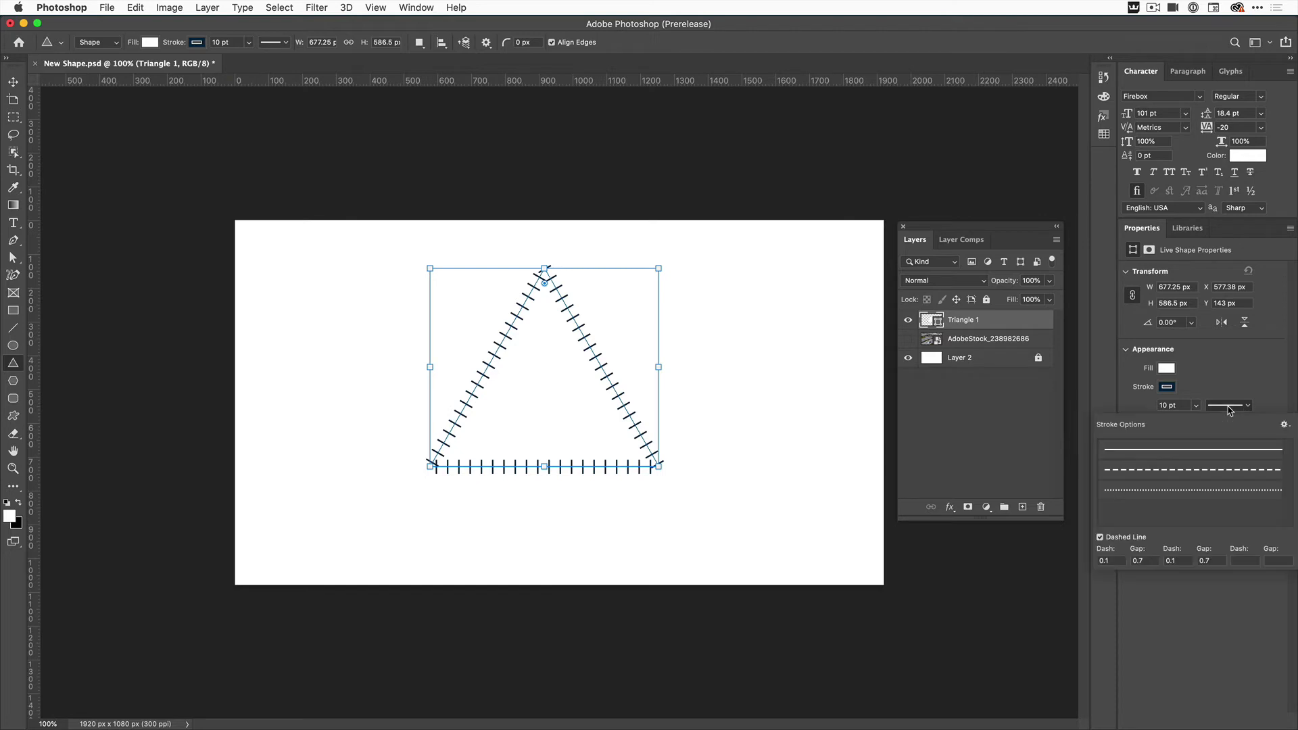
left_click(1184, 450)
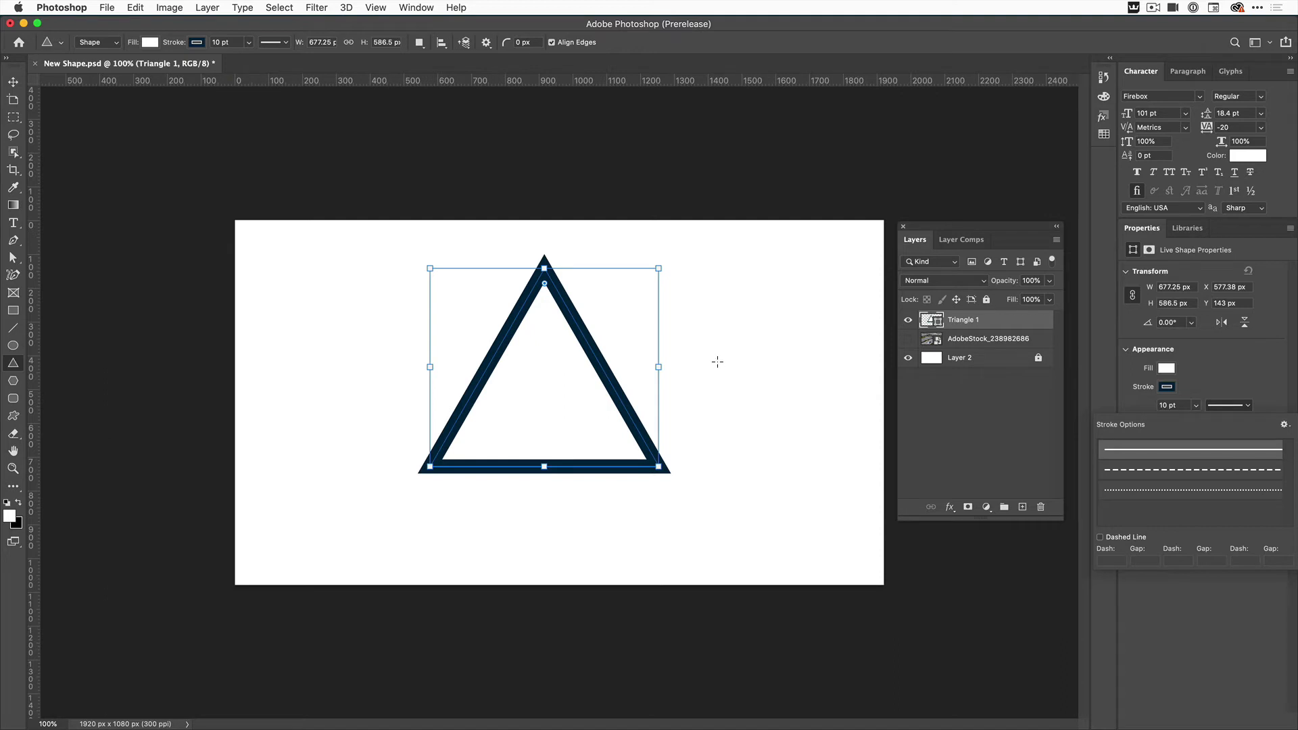
Move the triangle down to about Y 211 px and round its corners to about 71 px.
left_click(13, 82)
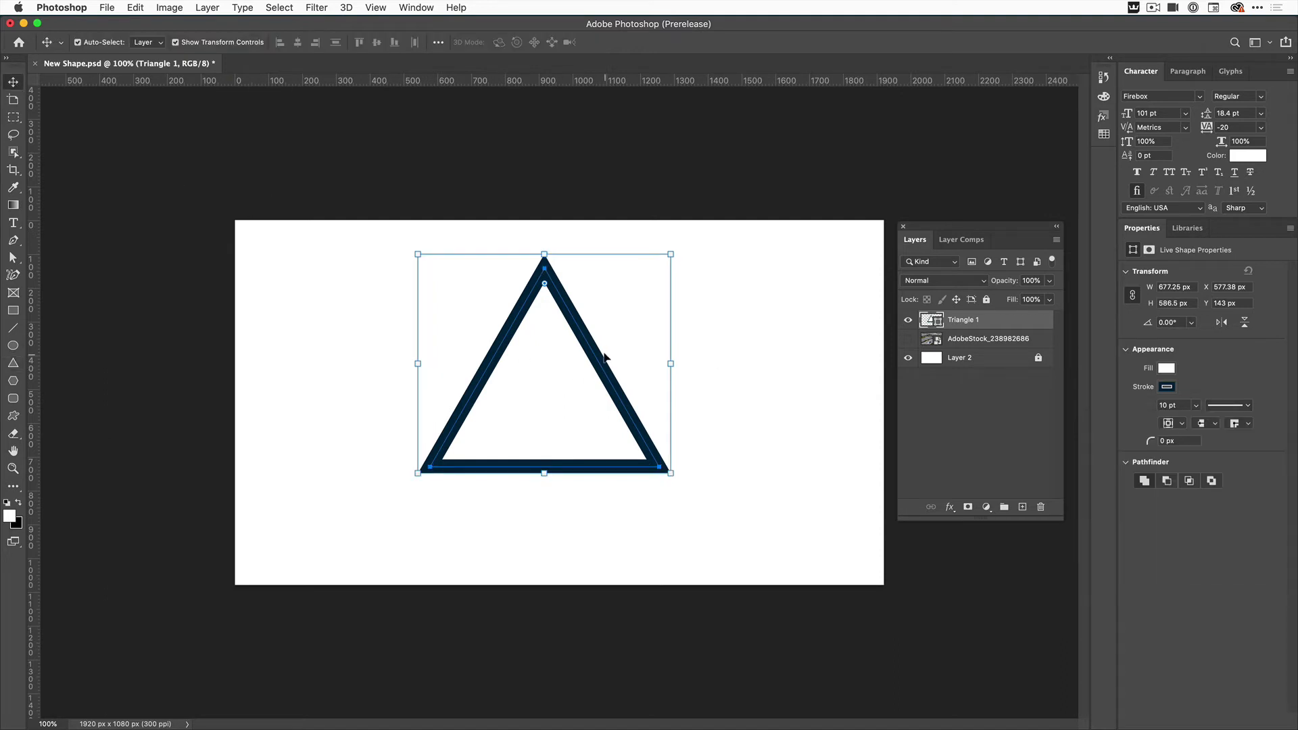
left_click_drag(592, 351, 596, 379)
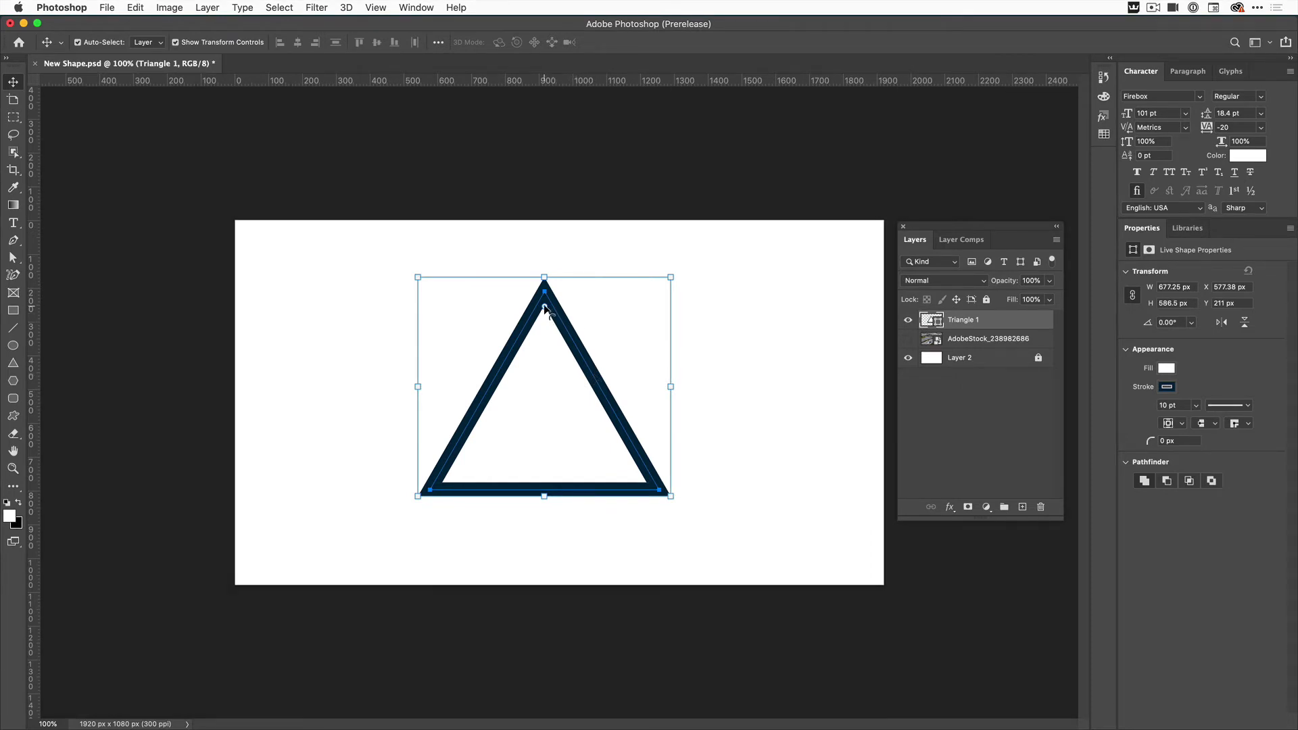
left_click_drag(544, 309, 546, 338)
left_click_drag(545, 329, 543, 341)
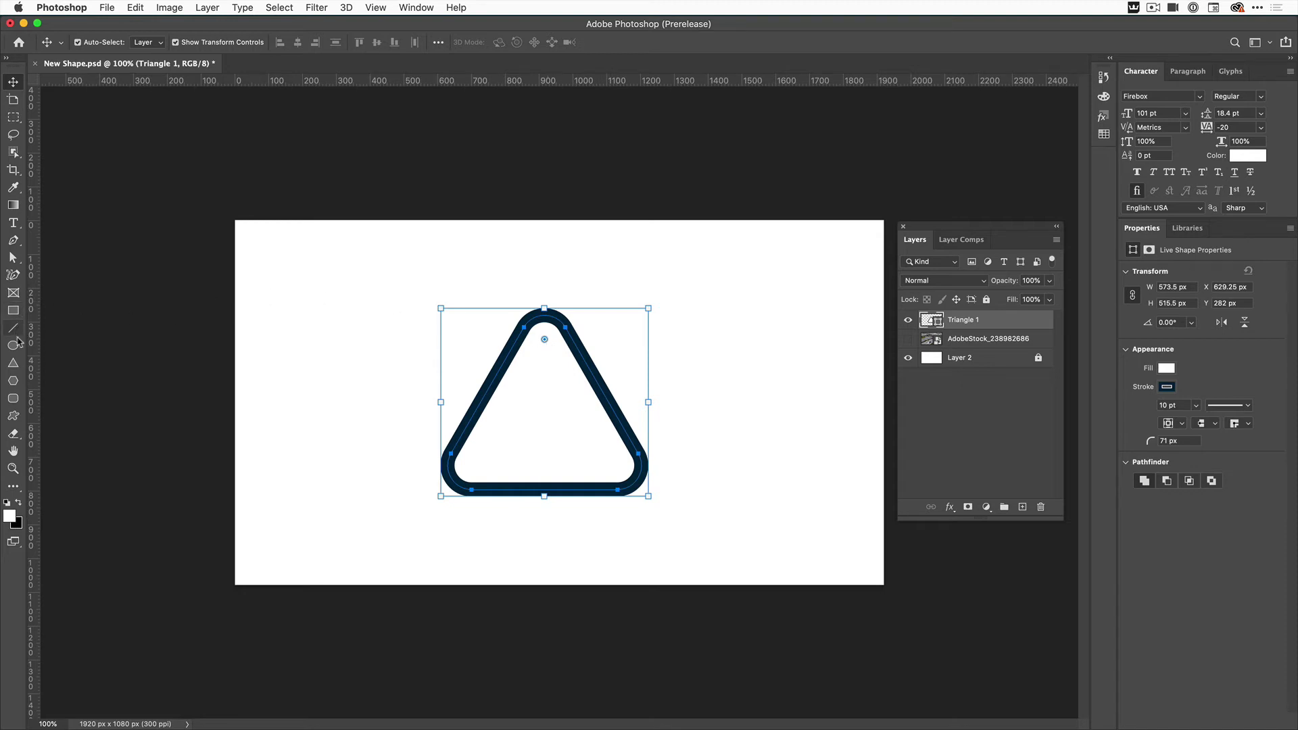
Draw an unconstrained triangle about 331 by 223 px beside the large one and round its corners to about 34 px.
left_click(13, 363)
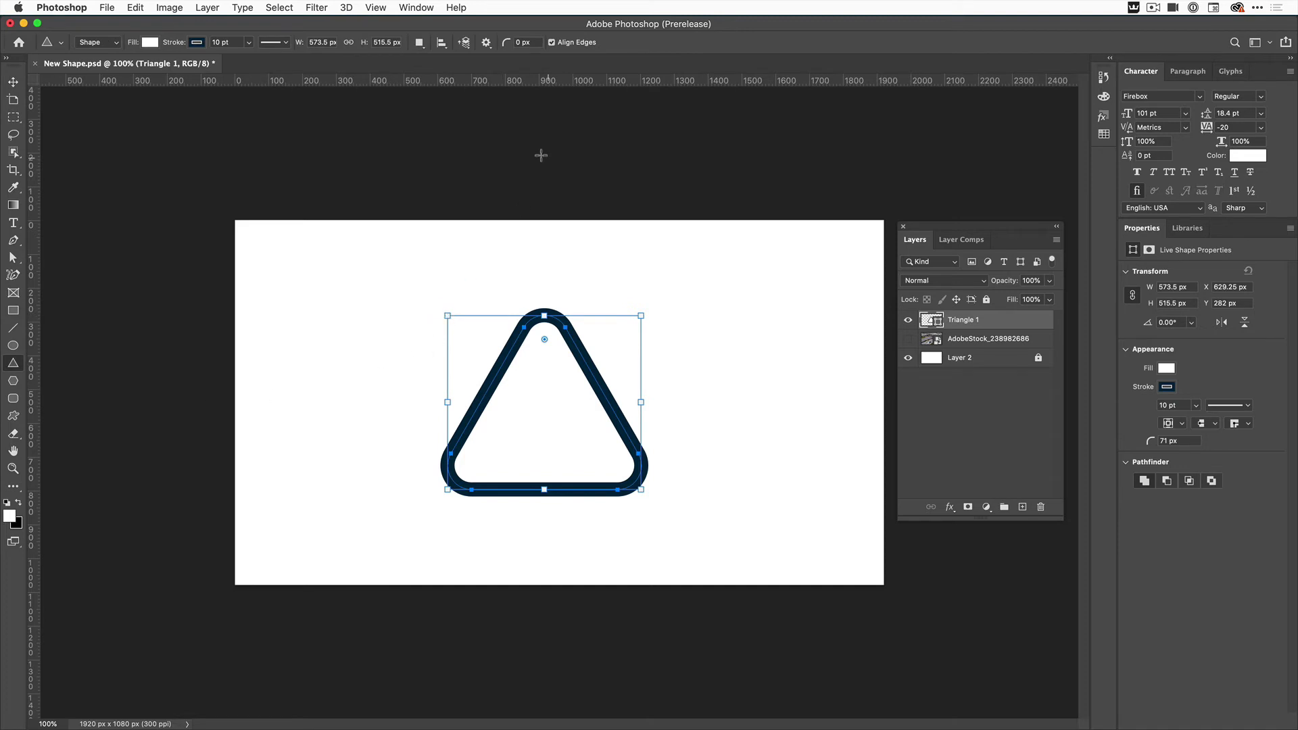
left_click(486, 43)
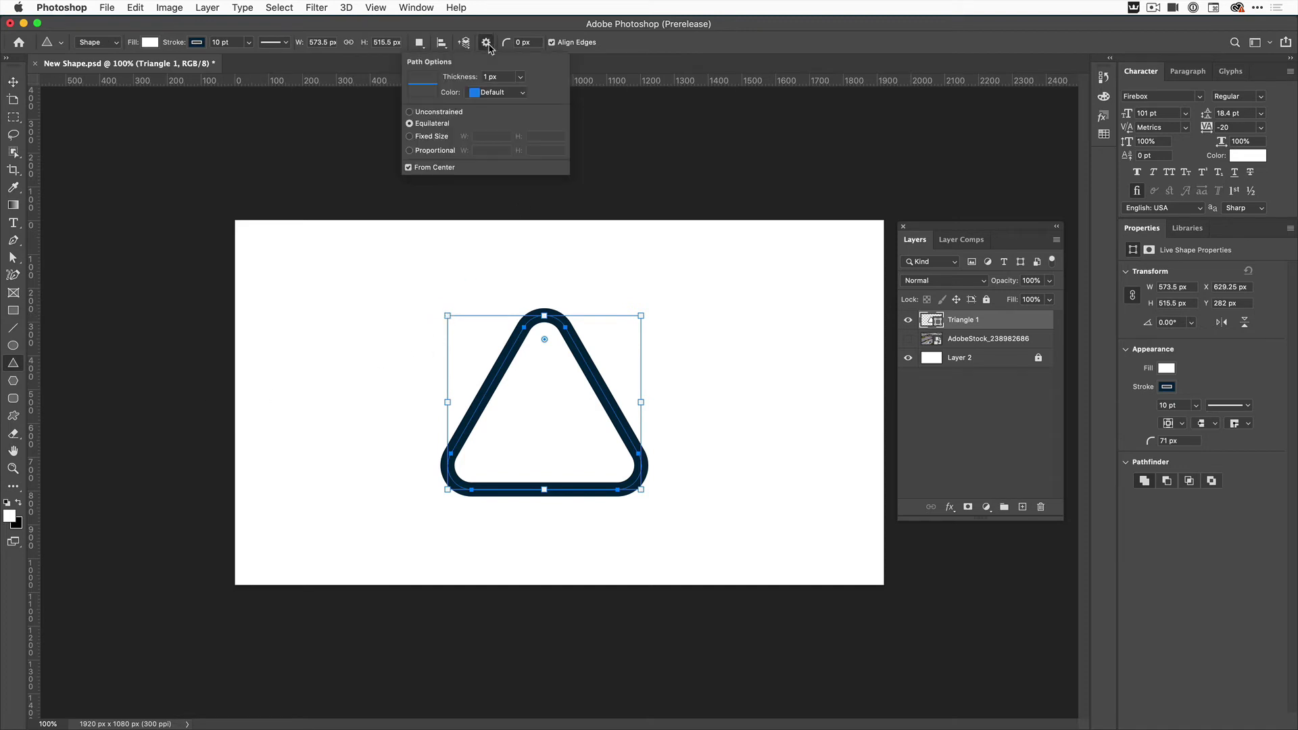
left_click(410, 112)
mouse_move(723, 328)
left_mouse_down()
mouse_move(759, 359)
mouse_move(742, 305)
mouse_move(712, 277)
mouse_move(756, 302)
mouse_move(761, 327)
mouse_move(756, 299)
mouse_move(791, 305)
mouse_move(790, 287)
mouse_move(721, 303)
left_mouse_up()
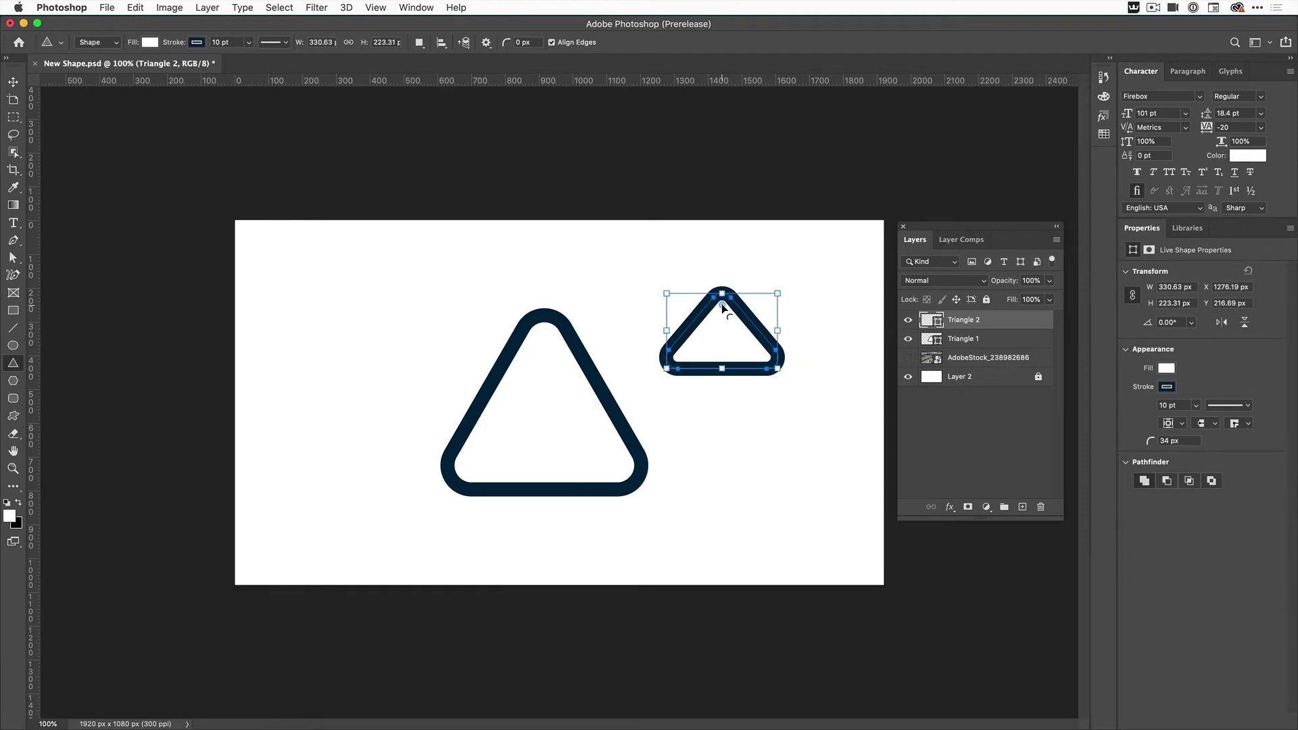
Select both rounded triangles on the canvas and delete them.
left_click(13, 82)
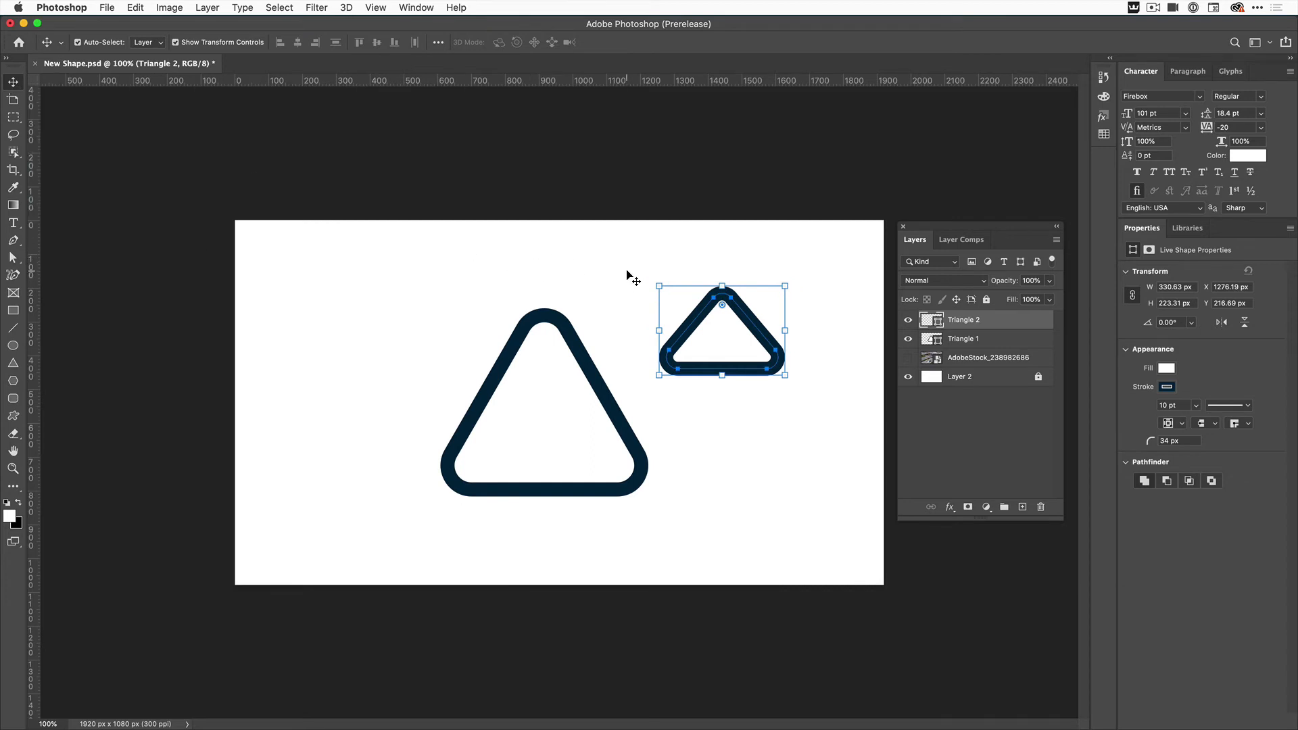
left_click_drag(626, 271, 739, 343)
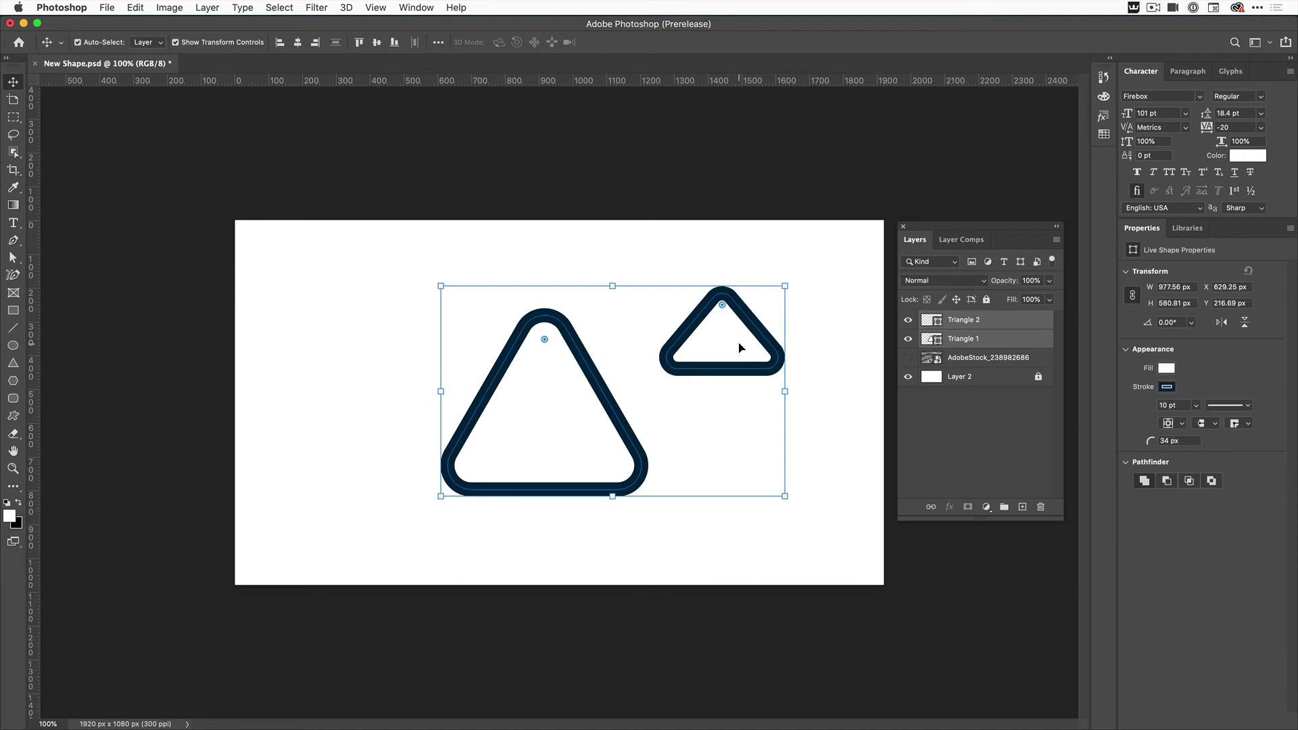
key("Delete")
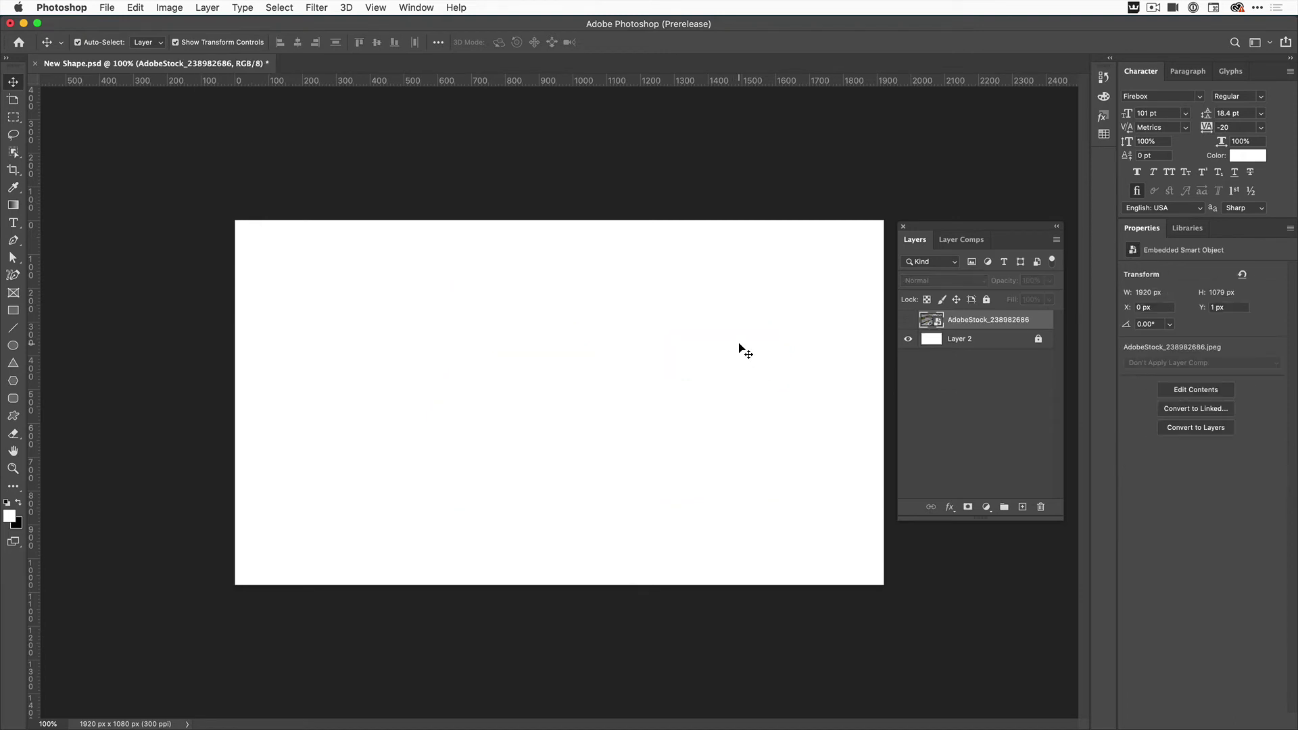
Draw a rectangle about 854 by 514 px mid-canvas and give it a solid red stroke.
left_click(12, 312)
left_click_drag(422, 315, 707, 486)
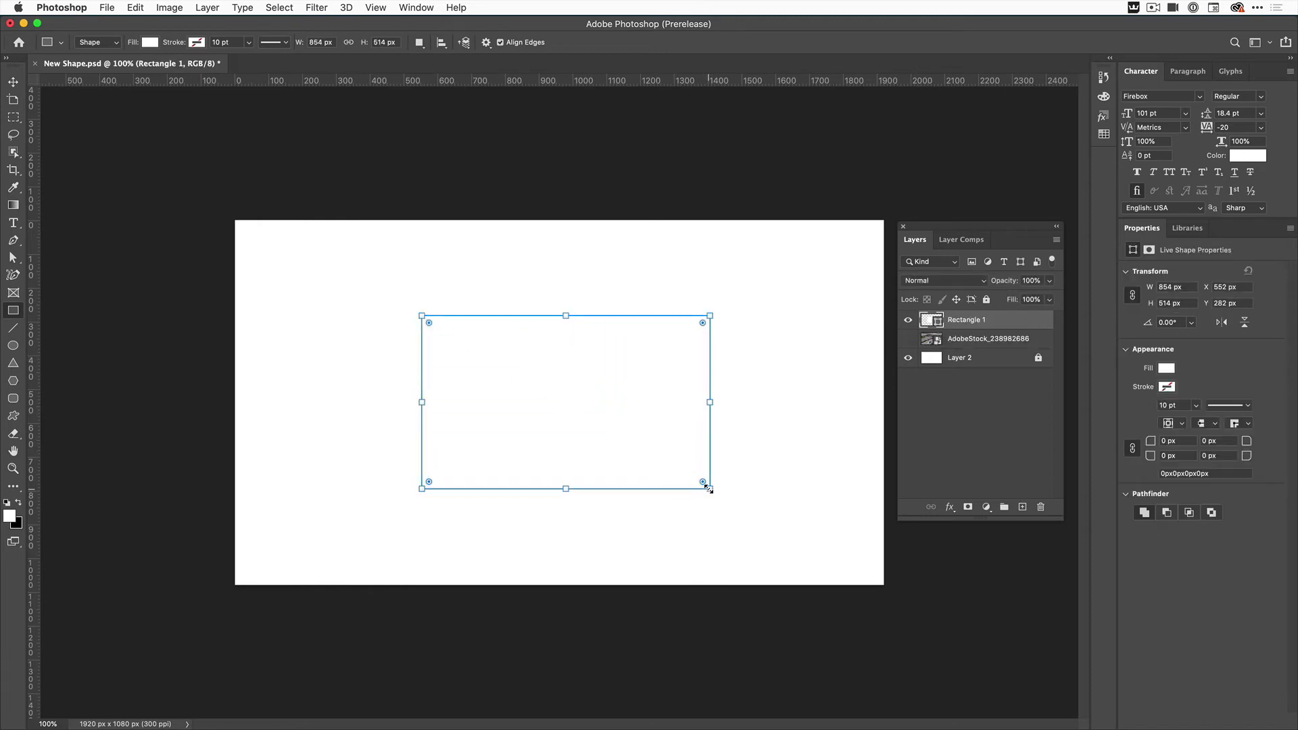
left_click(1166, 386)
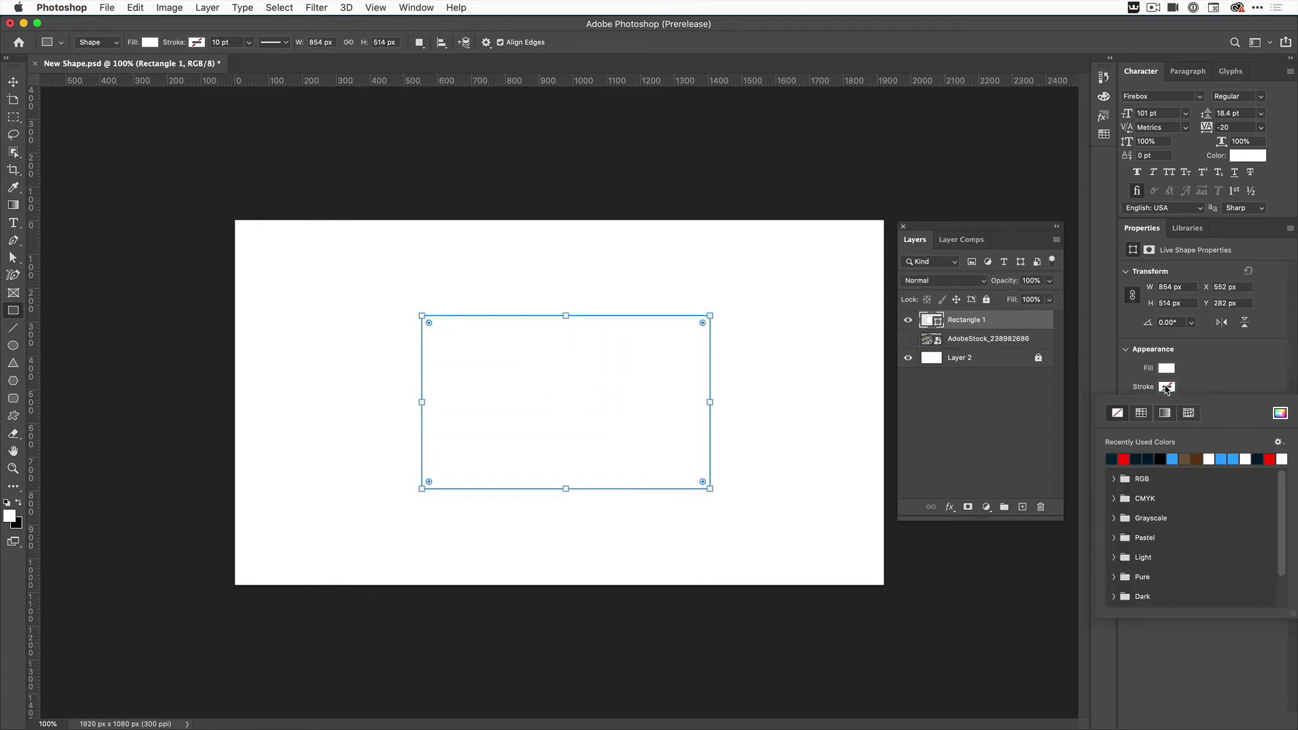
left_click(1112, 459)
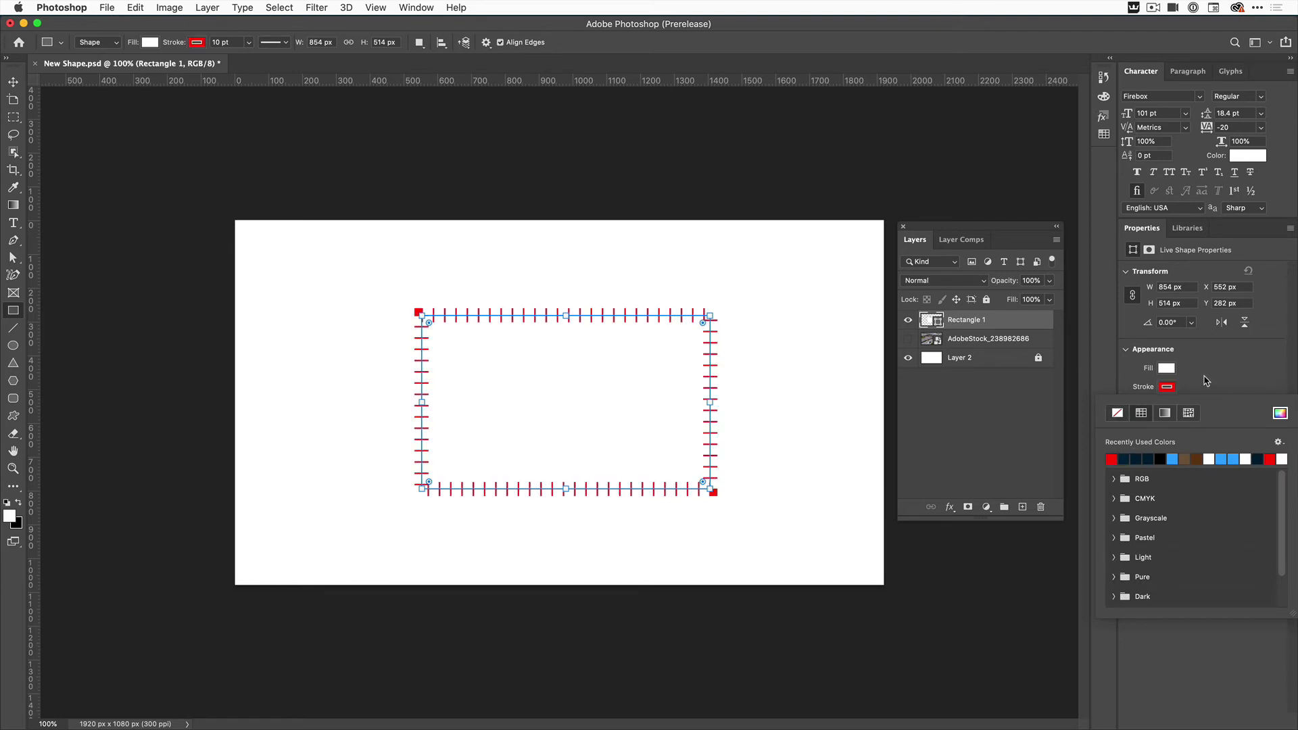
left_click(1207, 388)
left_click(1223, 407)
left_click(1186, 448)
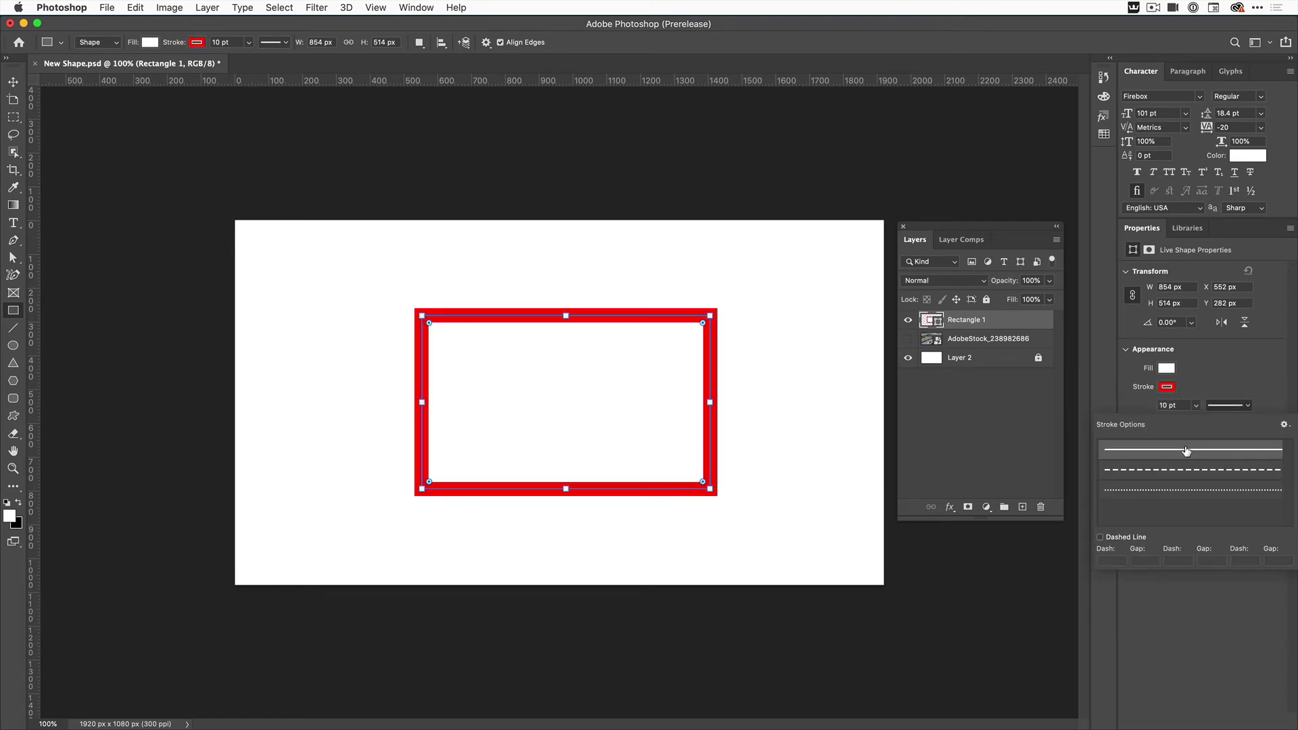
Round all four corners of the rectangle to about 81 px and move it to about X 943 px, Y 142 px.
left_click(428, 322)
left_click_drag(428, 323, 449, 344)
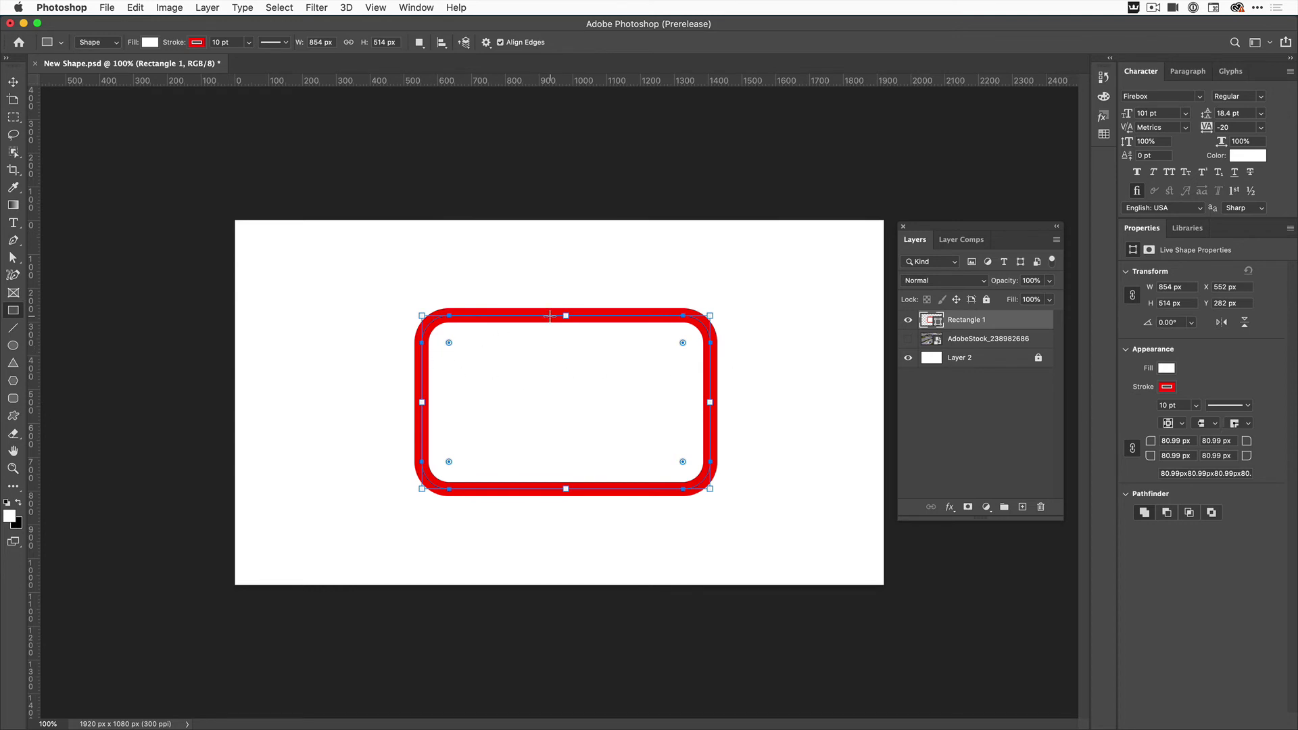
left_click(13, 82)
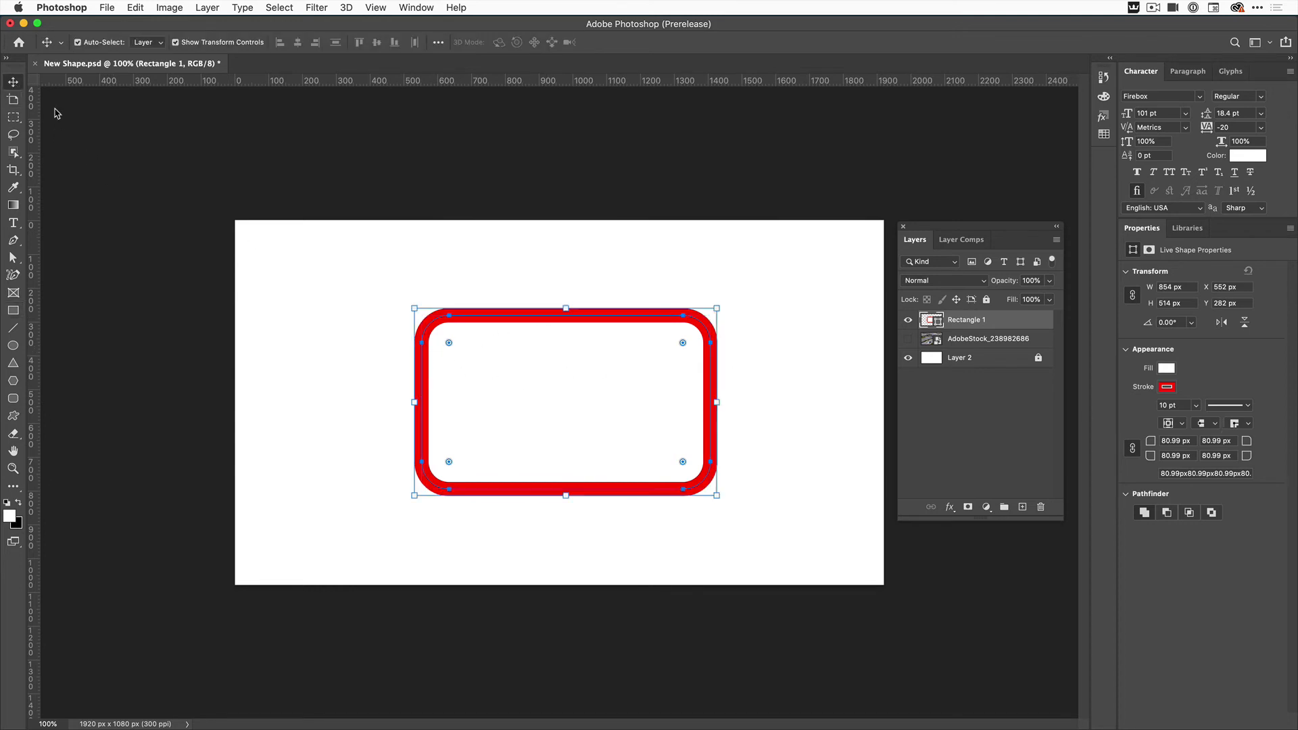
left_click(517, 319)
left_click_drag(517, 318, 649, 271)
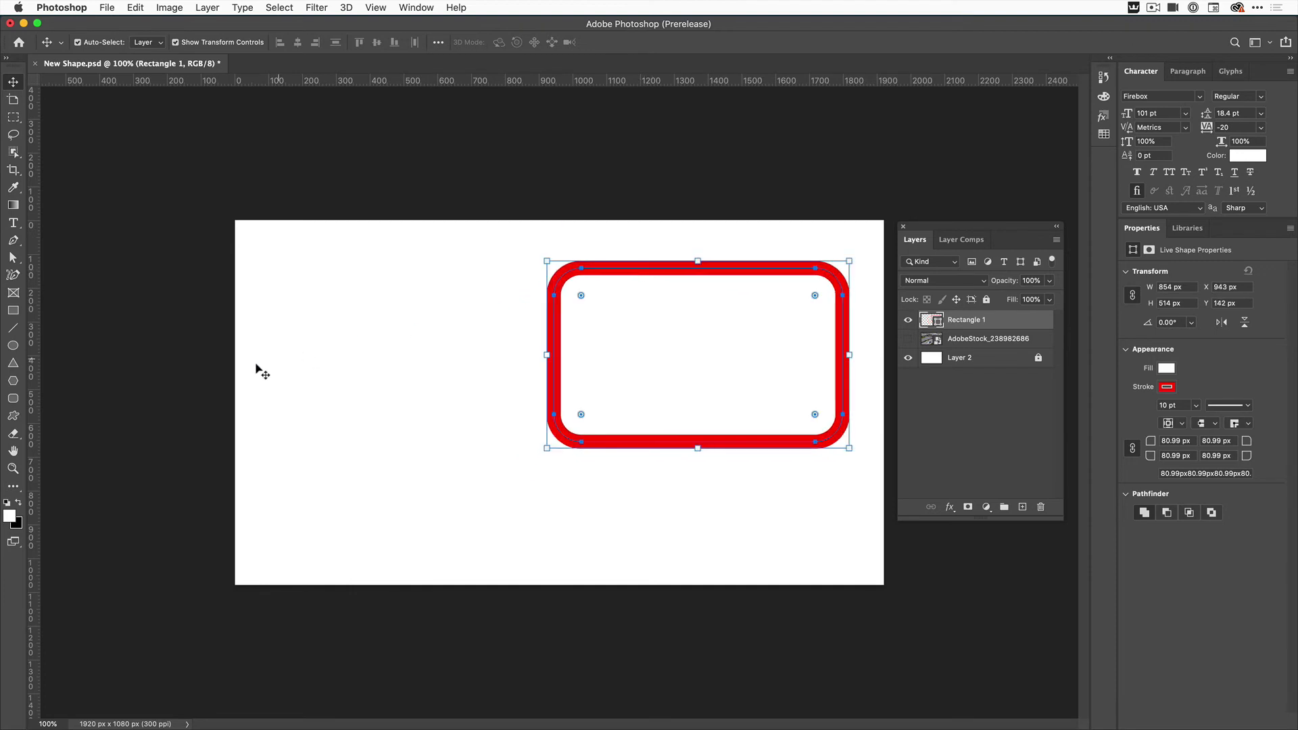
Draw an eight-sided polygon about 384 by 384 px beside the rectangle and round its corners to about 44 px.
left_click(13, 382)
left_click_drag(336, 363, 410, 434)
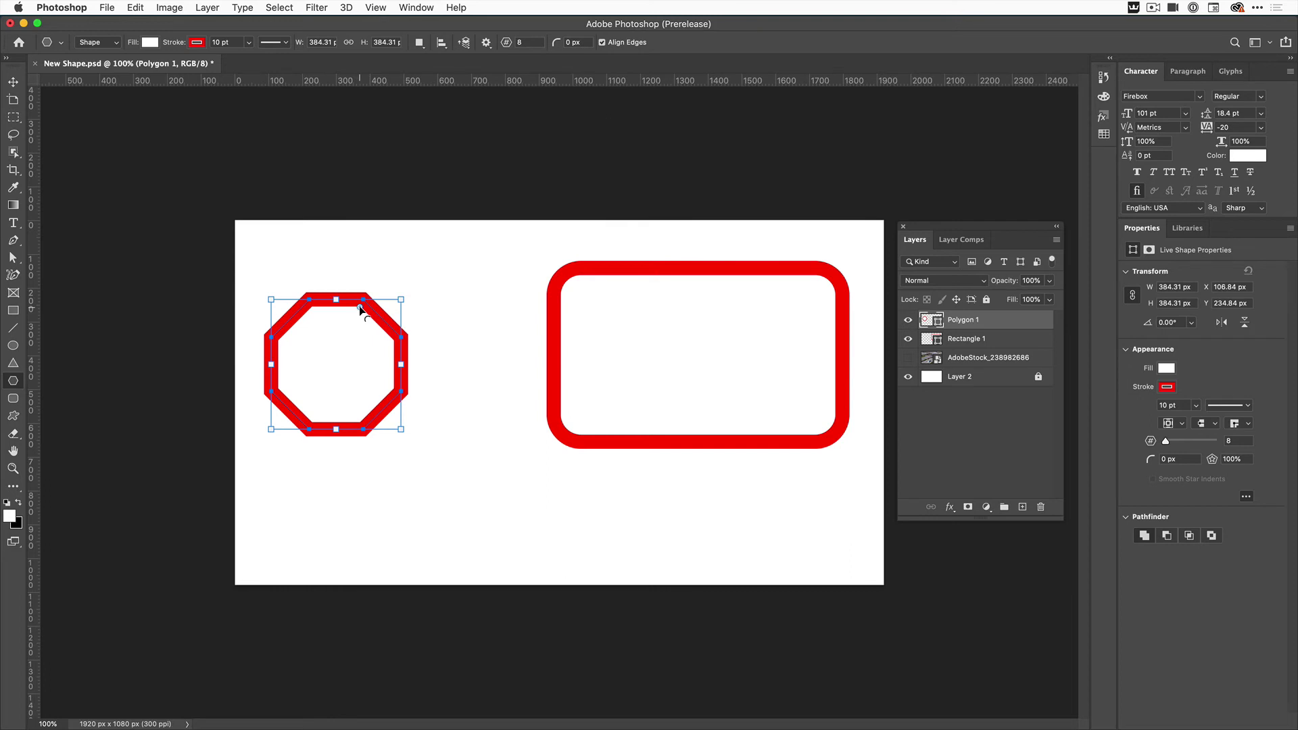
left_click_drag(359, 309, 351, 314)
Move the octagon to about X 222 px, Y 272 px and the rectangle to about X 900 px, Y 207 px.
left_click(13, 82)
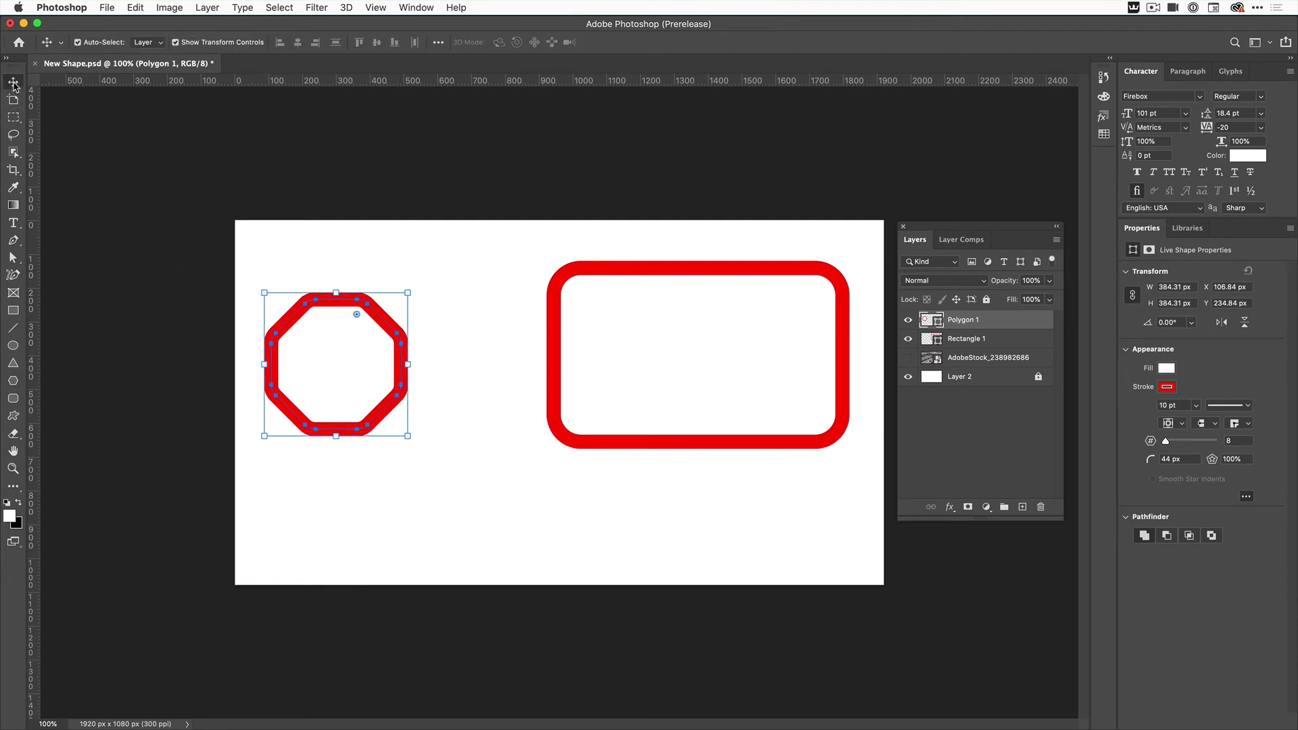
left_click_drag(386, 327, 459, 325)
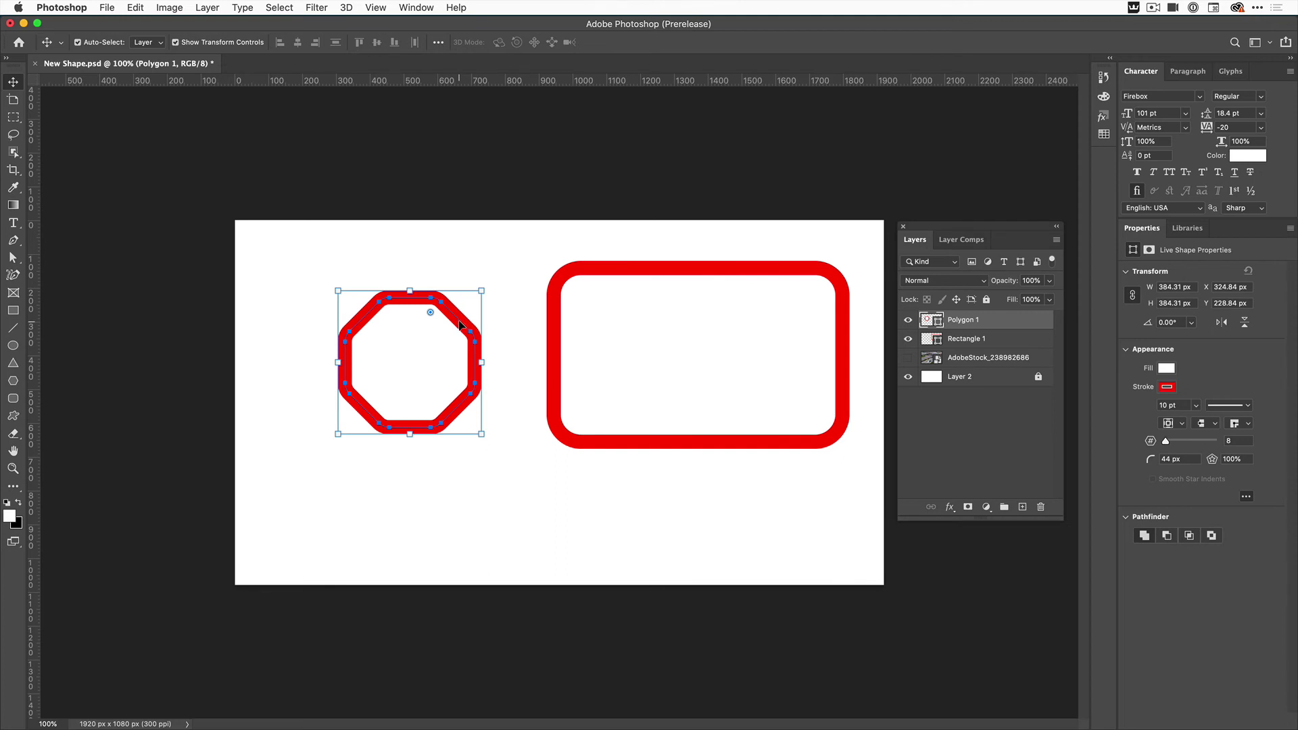
left_click_drag(460, 325, 425, 339)
left_click_drag(611, 271, 598, 294)
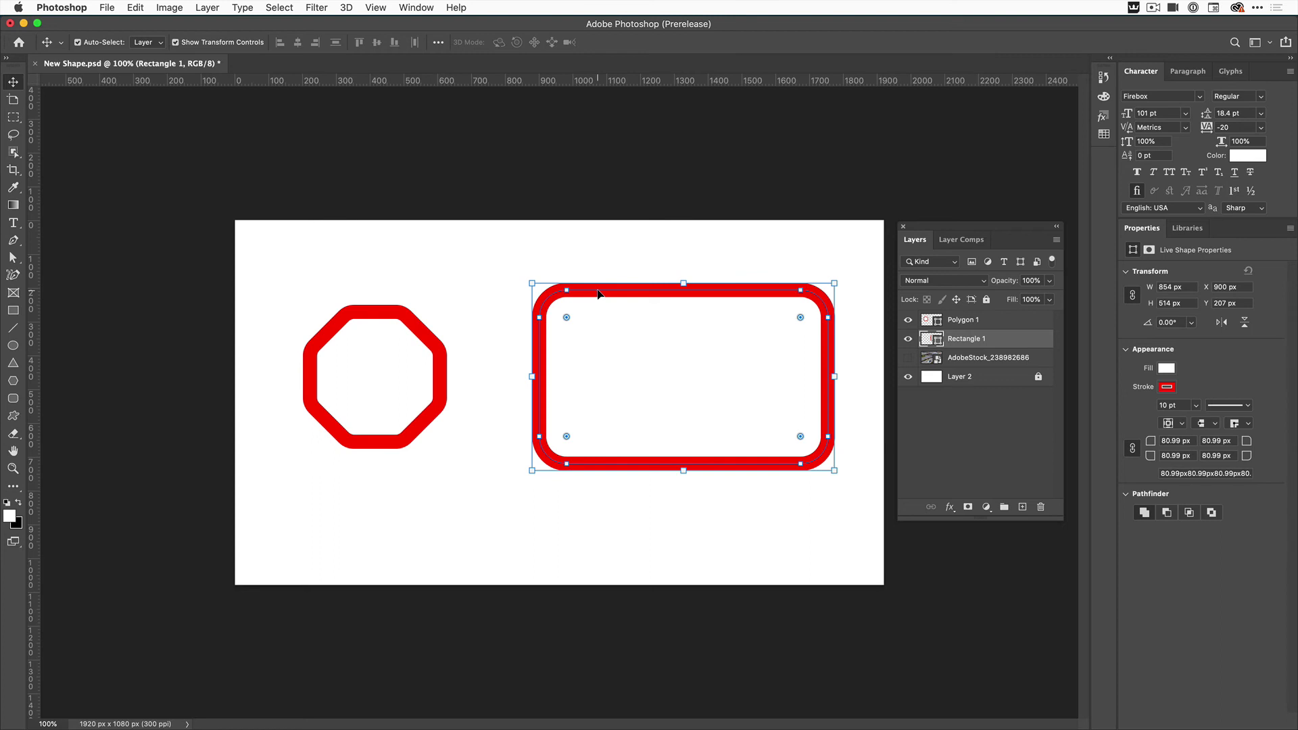
Scale the octagon up proportionally from its centre to about 578 by 578 px.
left_click(417, 331)
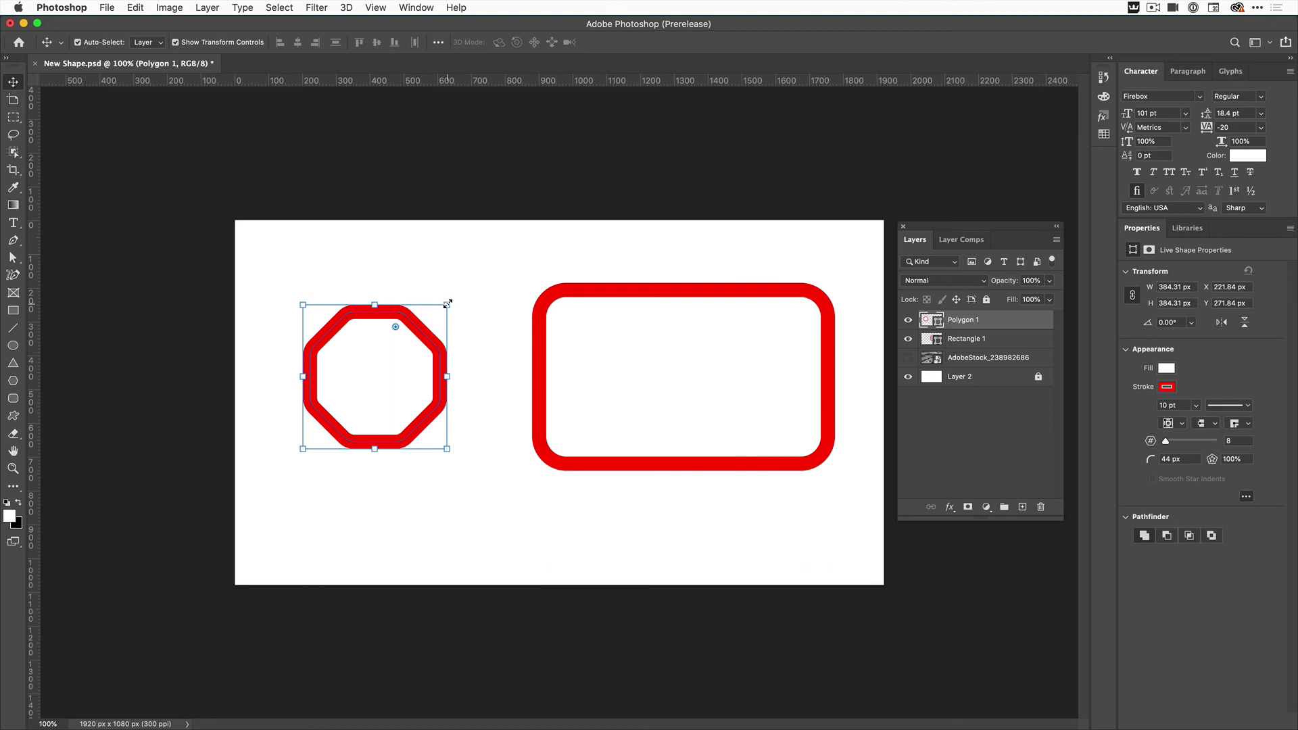
left_click_drag(448, 300, 495, 278)
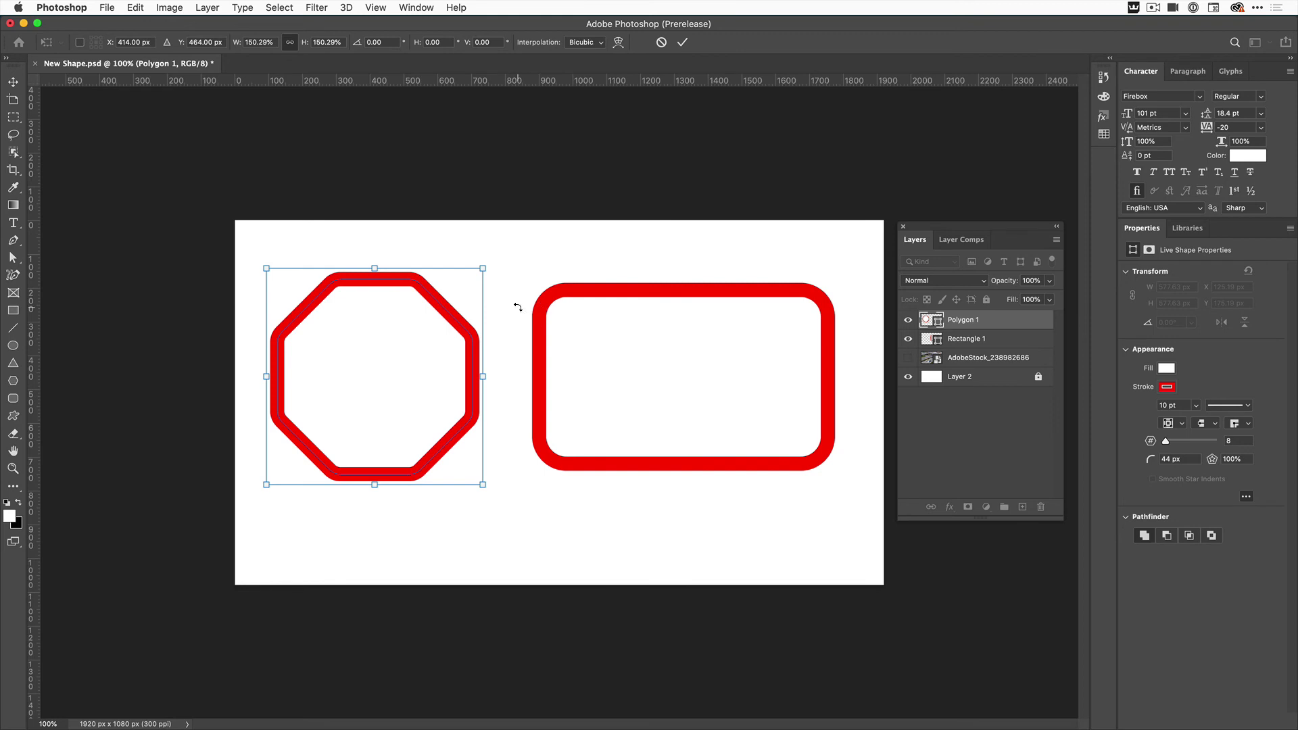
key("Return")
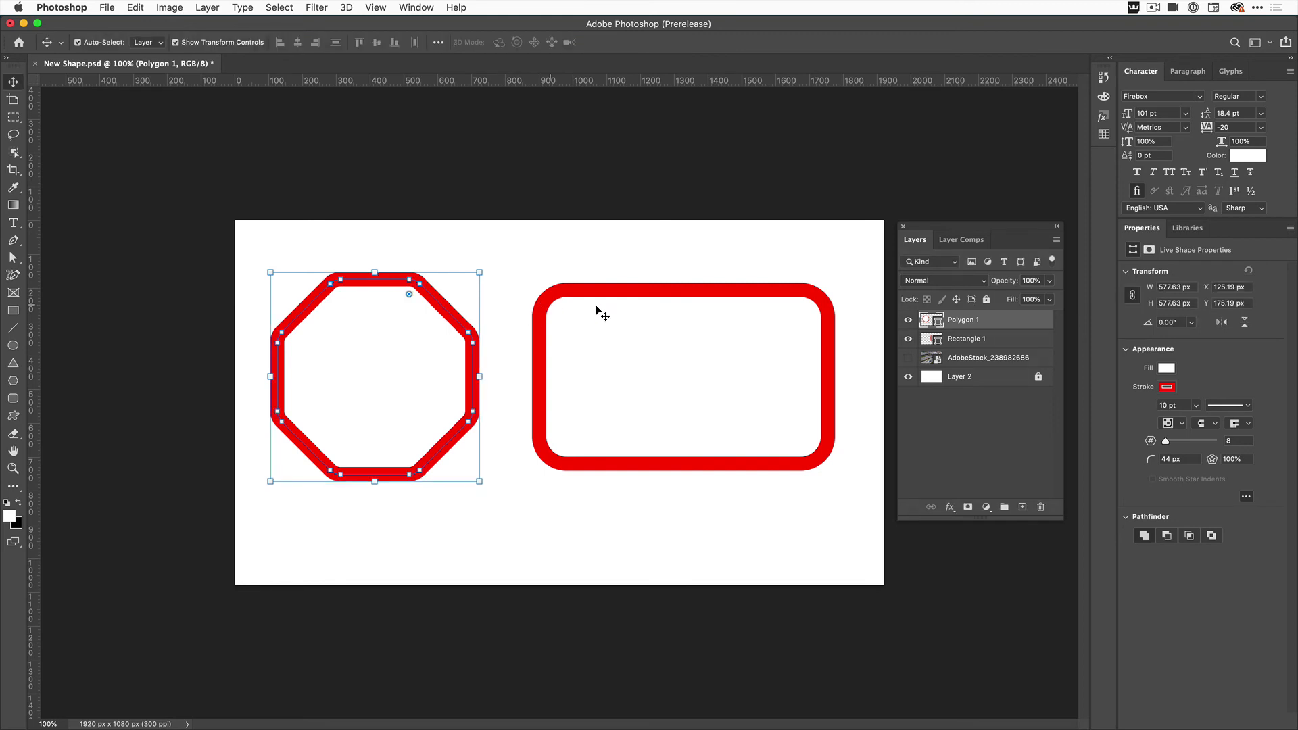
Convert the octagon's shape layer to a frame, keeping the name Polygon 1 and the 578 by 578 px size.
right_click(974, 323)
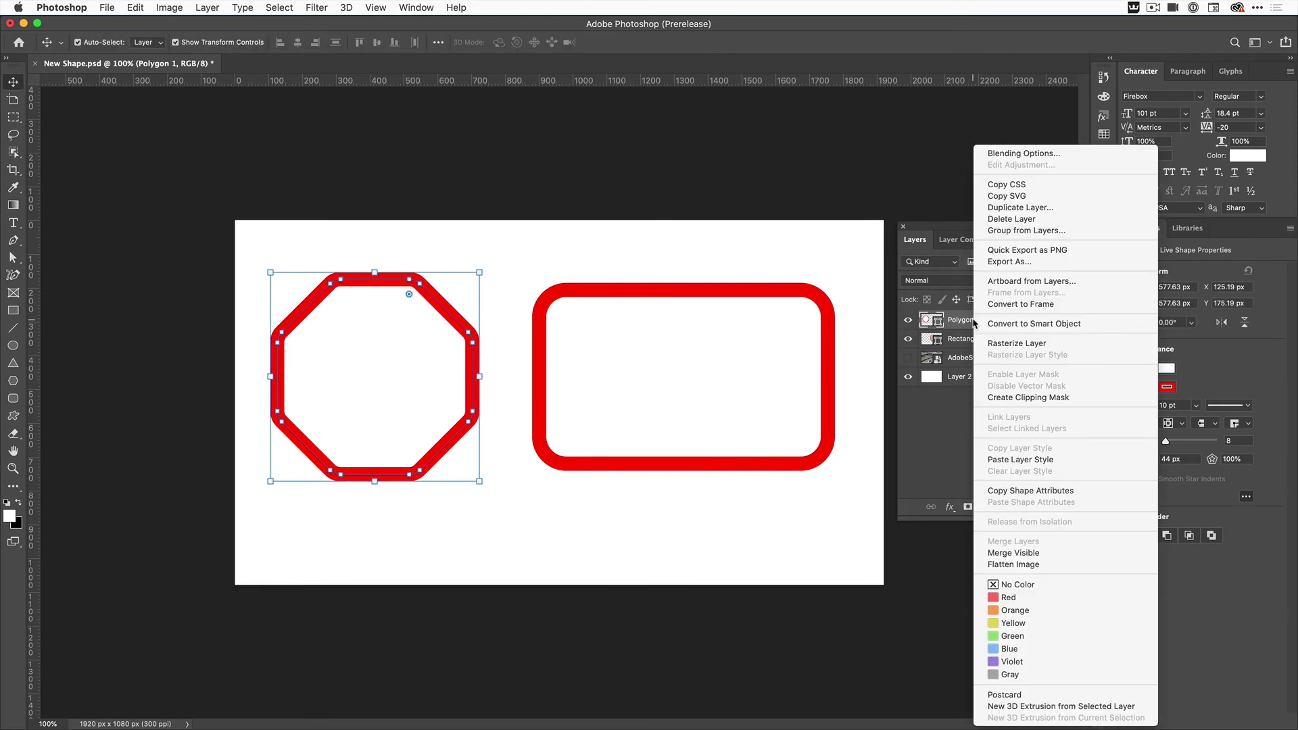
left_click(1002, 304)
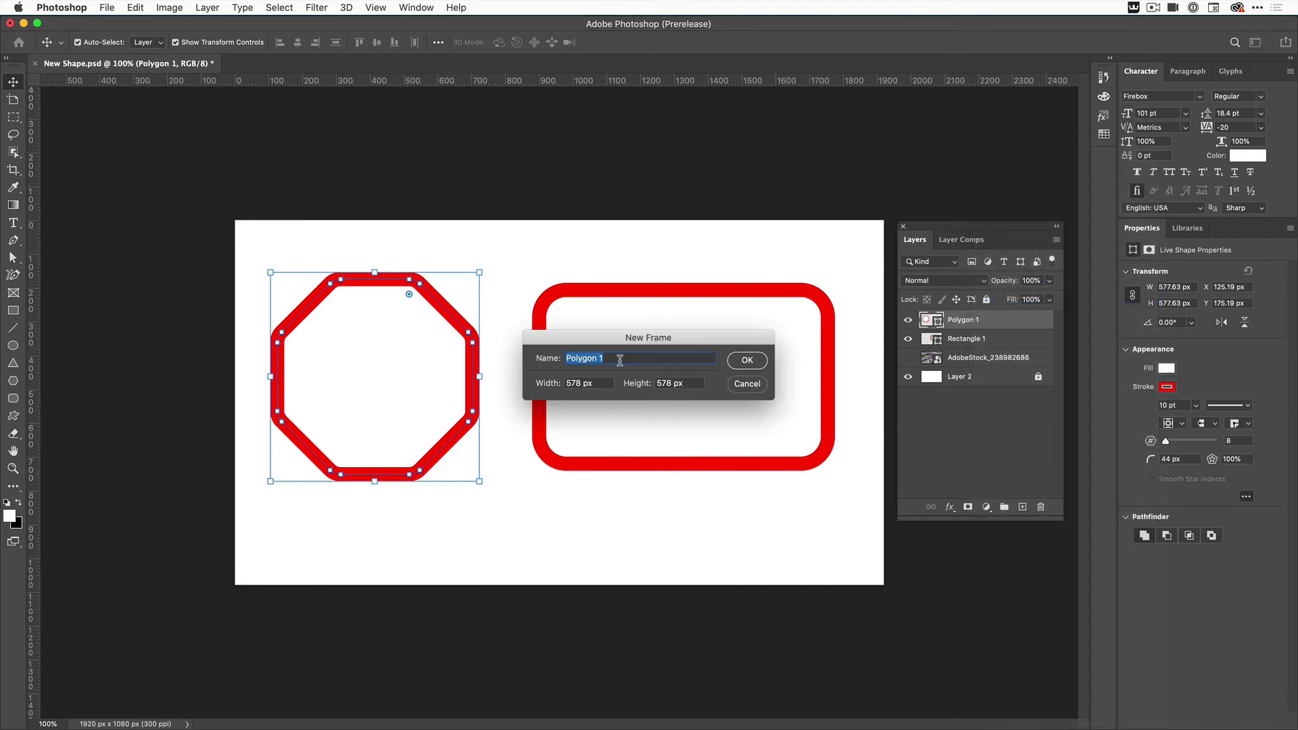
left_click(746, 360)
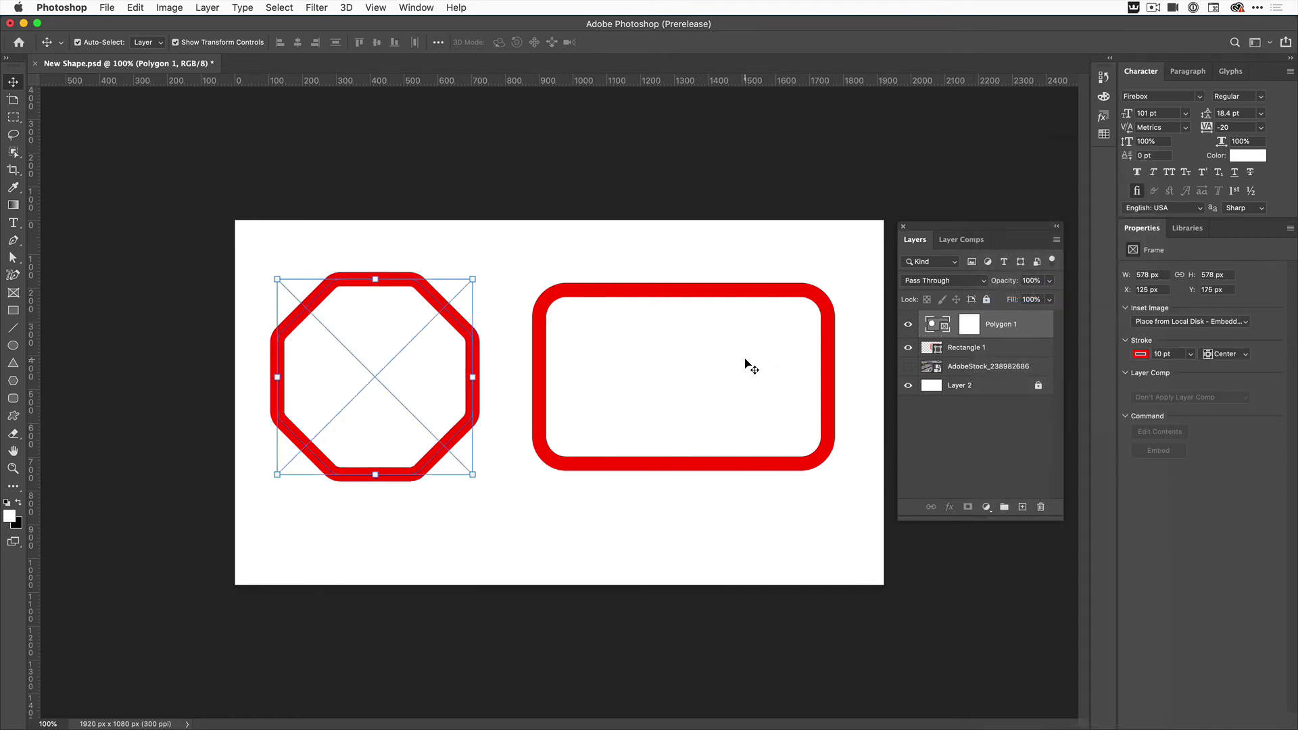
Place Road Signs Layer Comp.psd from the local disk into the octagon frame as an embedded image.
left_click(1183, 325)
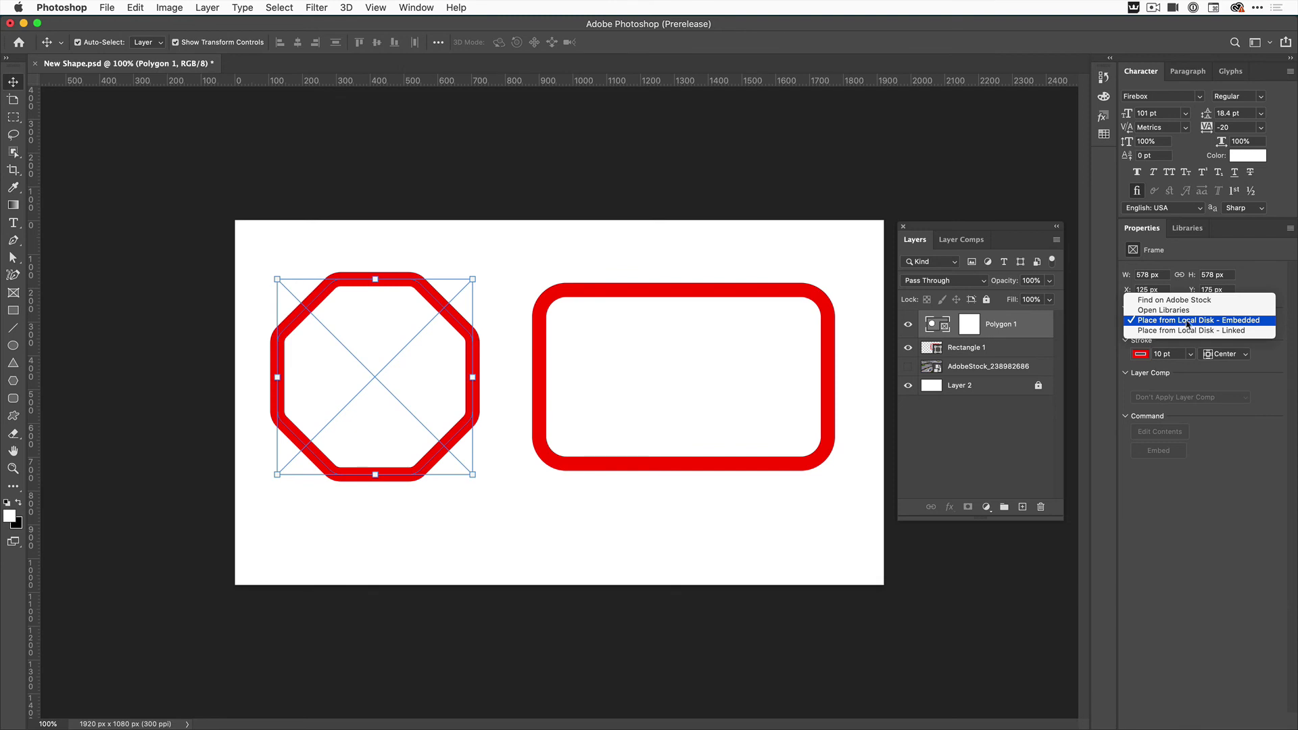
left_click(1163, 321)
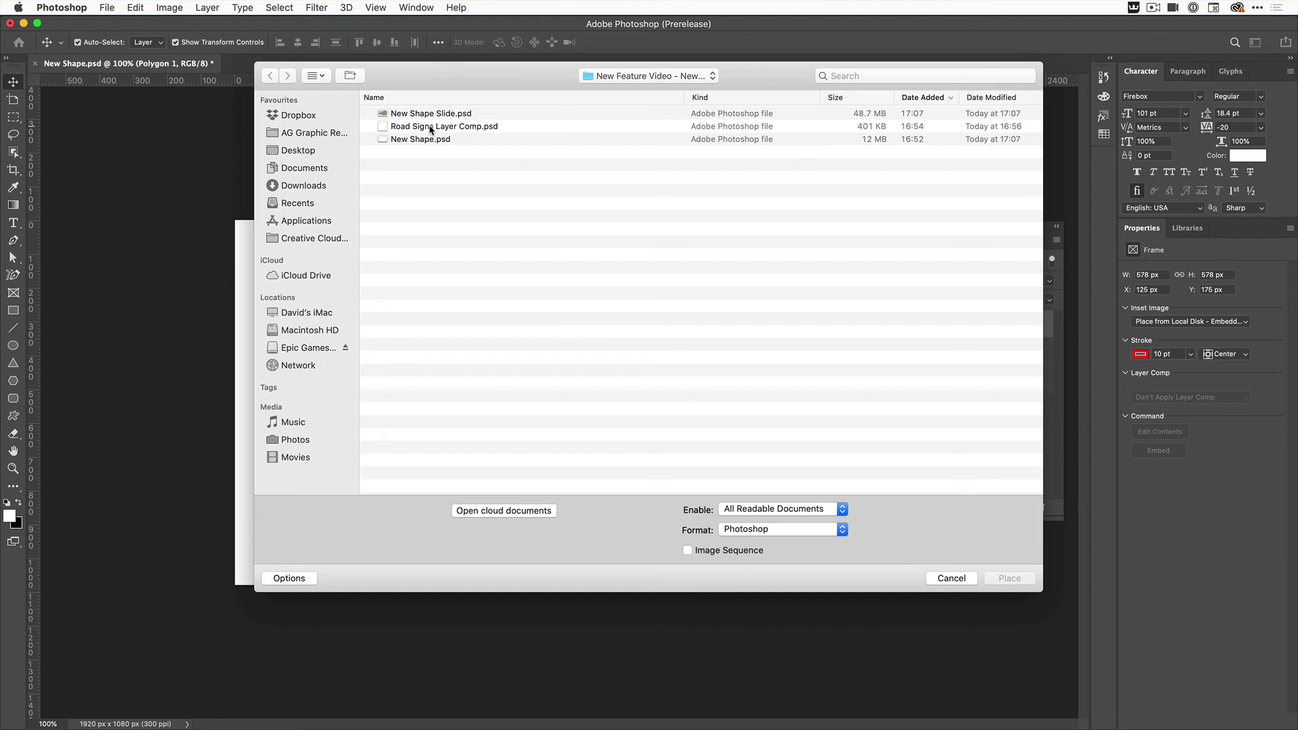
left_click(430, 128)
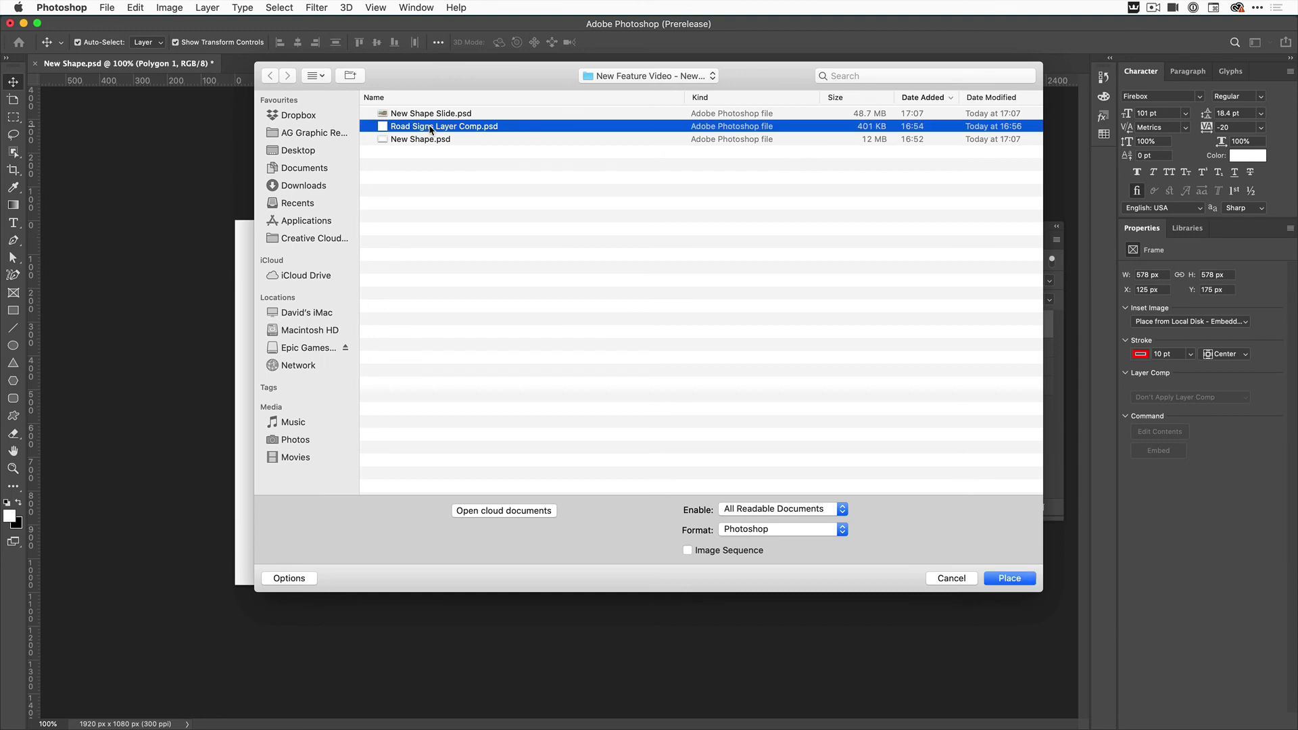
left_click(1009, 579)
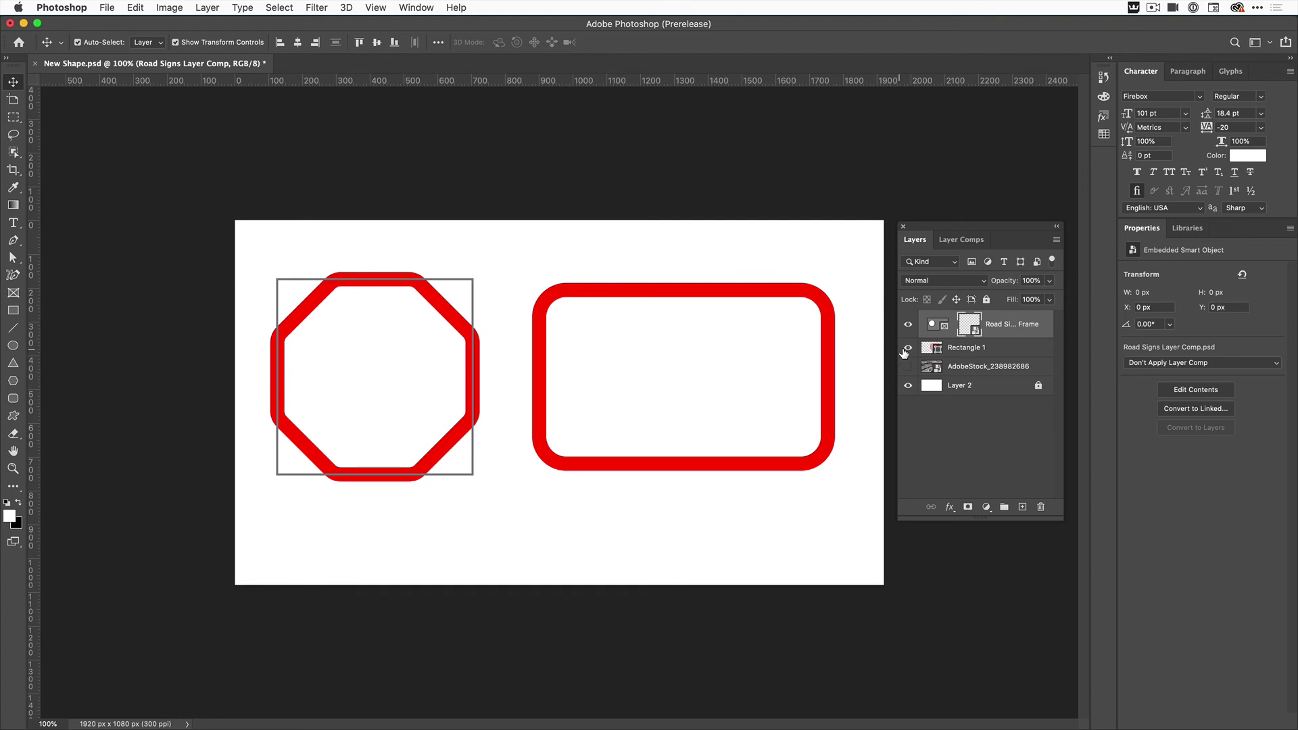
Switch the placed file's layer comp through Road Signs 2, 3 and 4, ending on Road Signs 5.
left_click(1175, 366)
left_click(1162, 402)
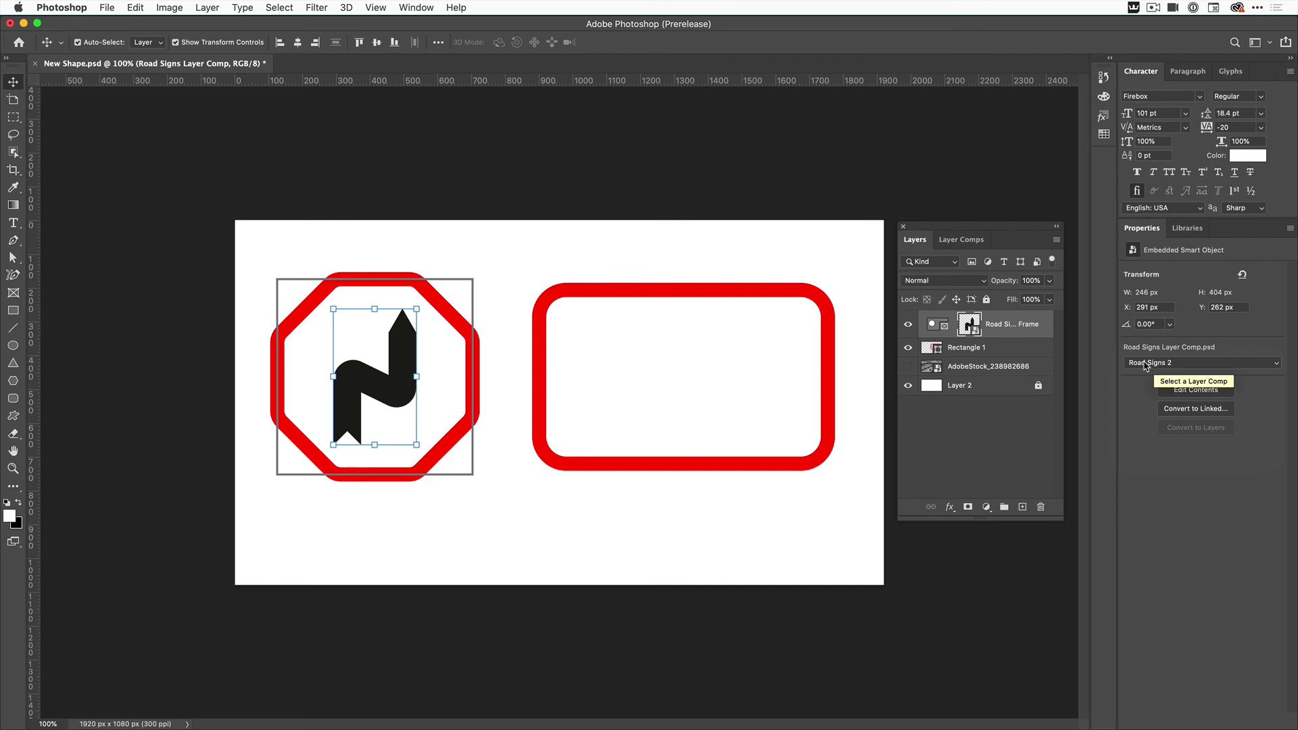
left_click(1146, 366)
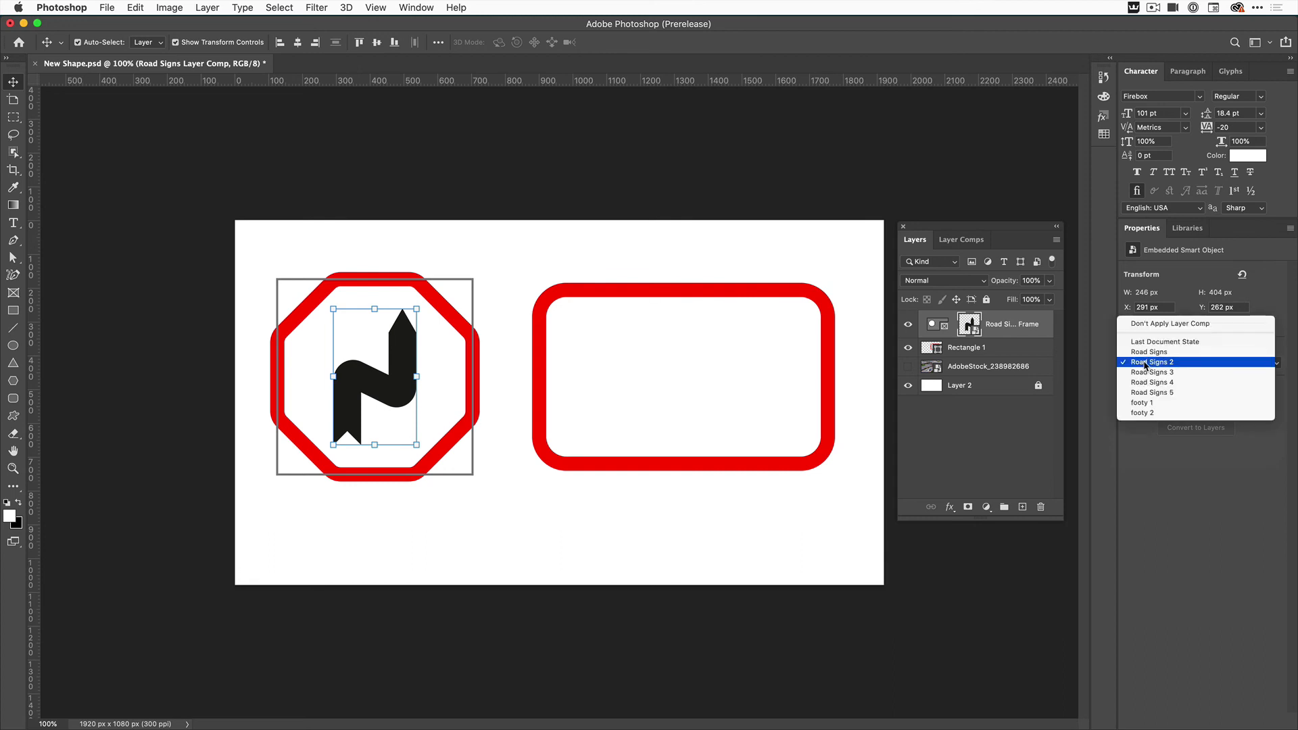
left_click(1146, 374)
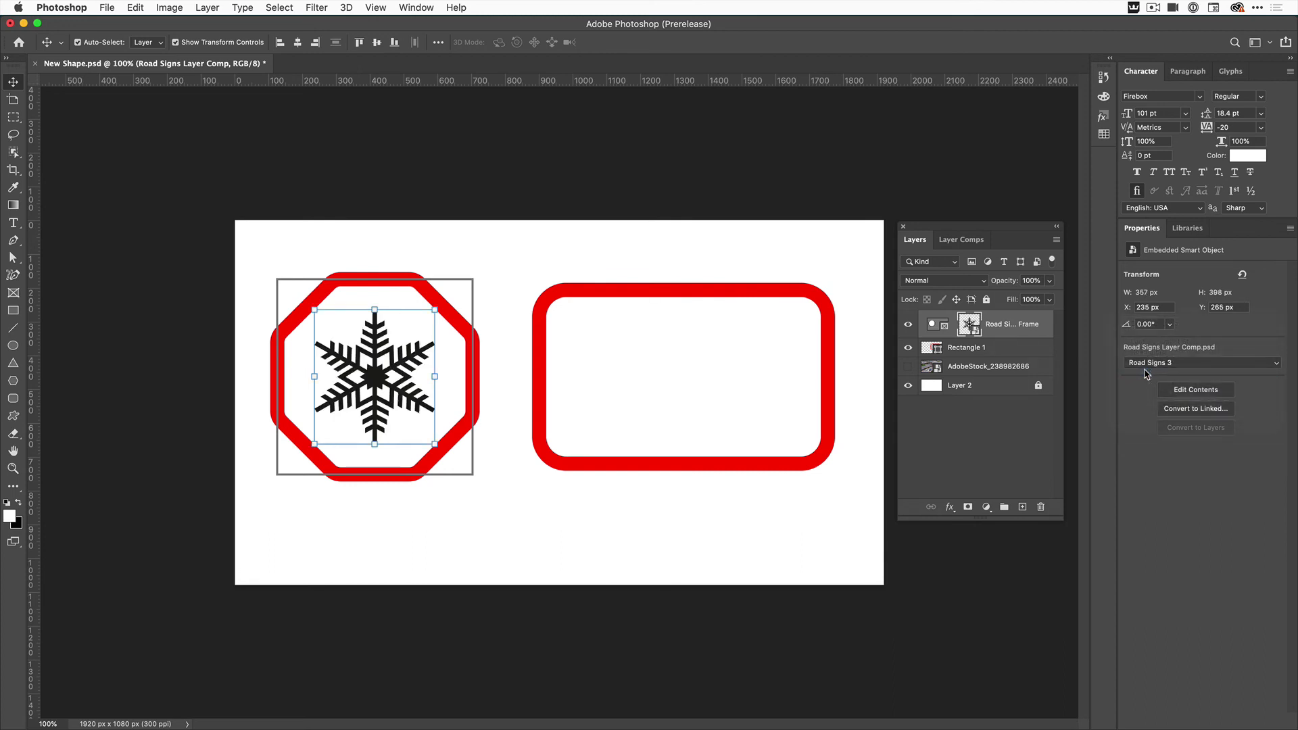
left_click(1145, 368)
left_click(1145, 376)
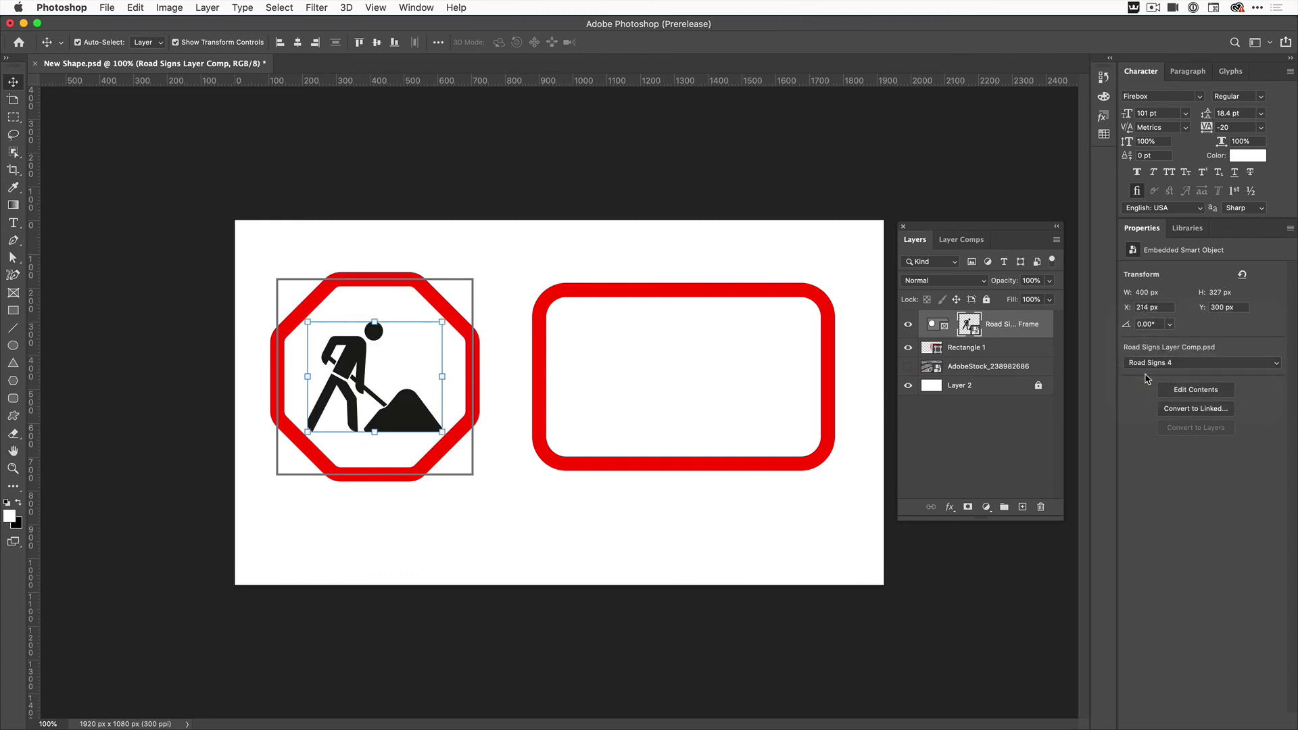
left_click(1145, 368)
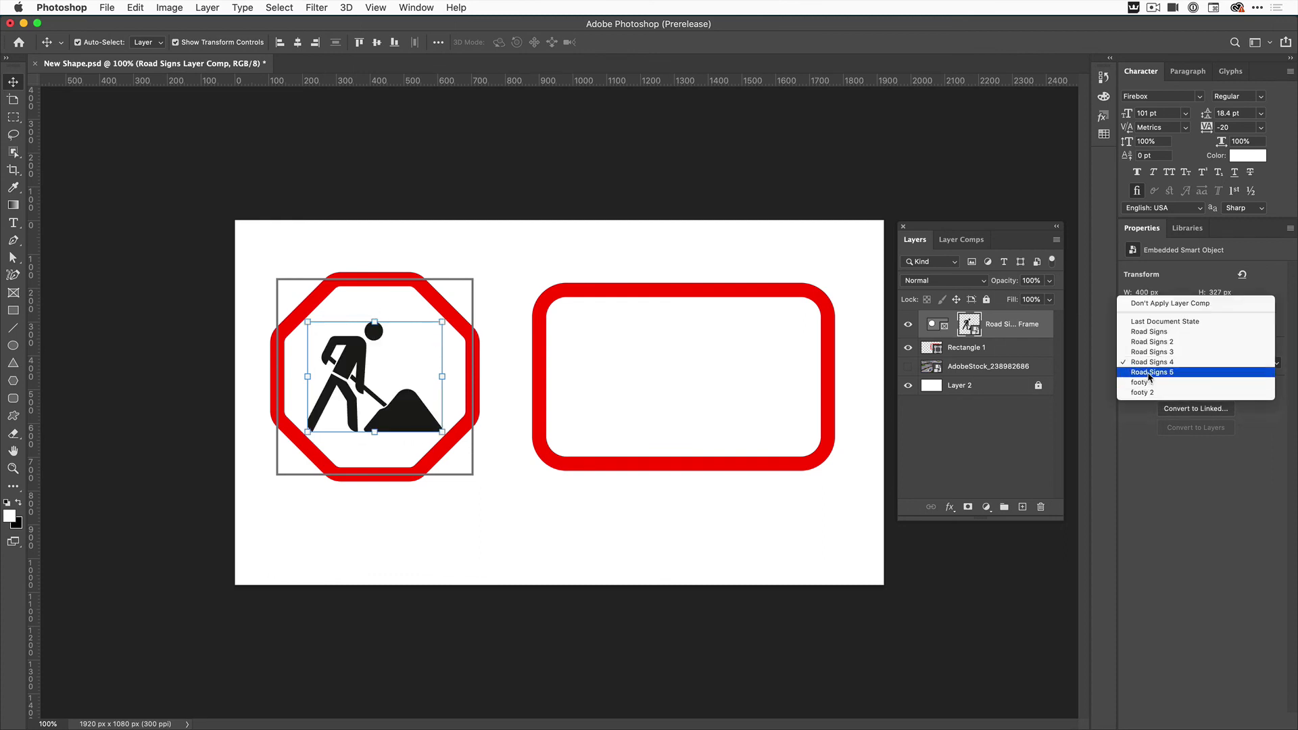
left_click(1148, 376)
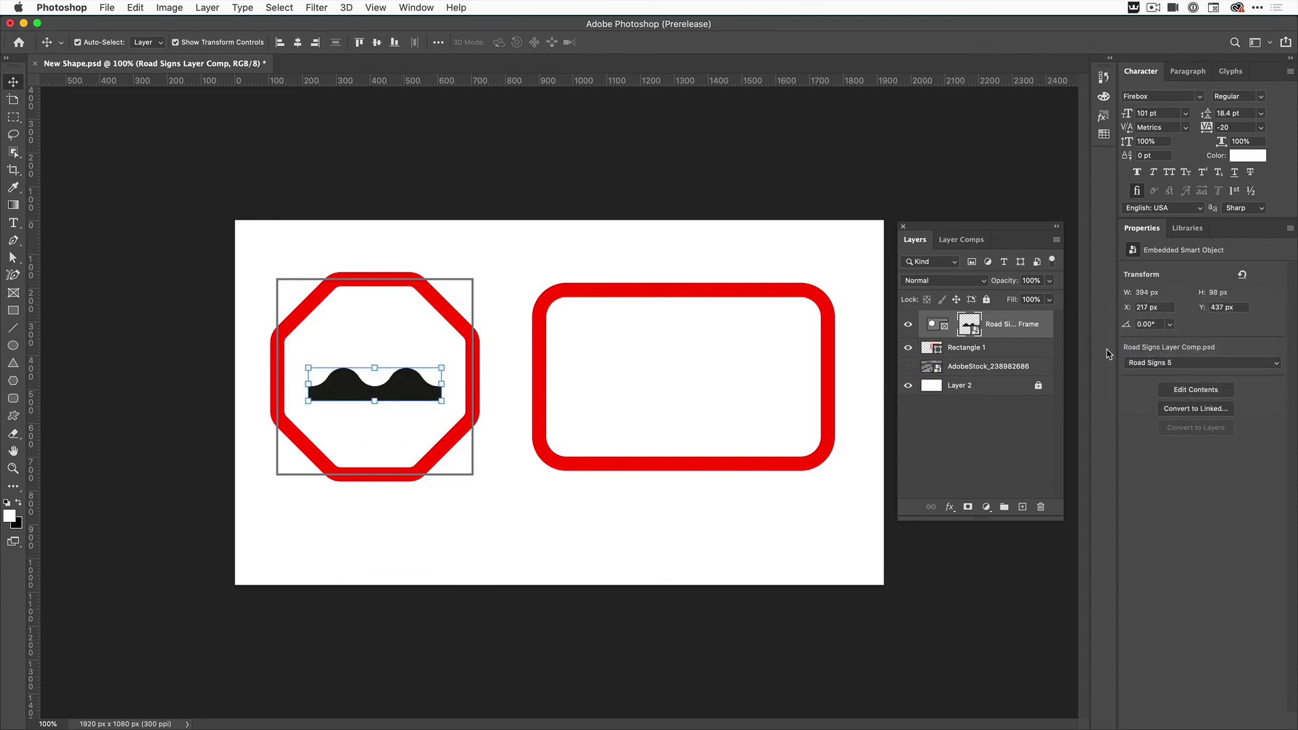